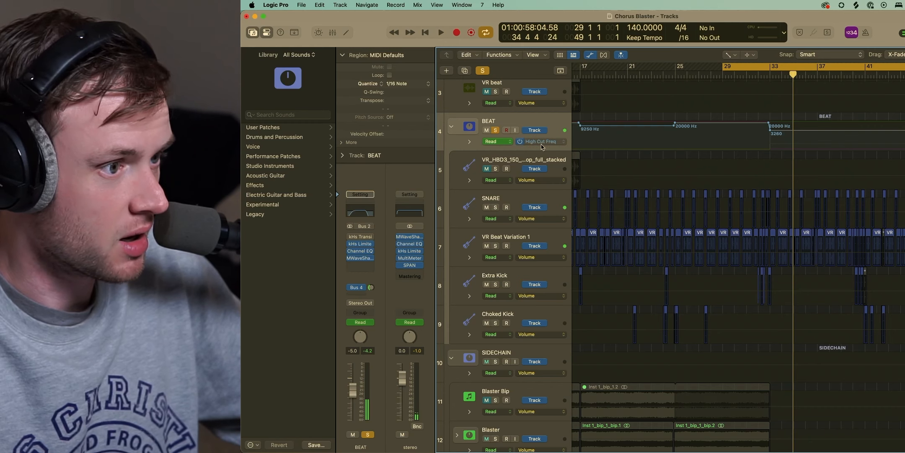
Show the BEAT track's Channel EQ Low Cut Frequency automation and watch the Channel EQ while playing across bar 33
click(542, 143)
click(553, 134)
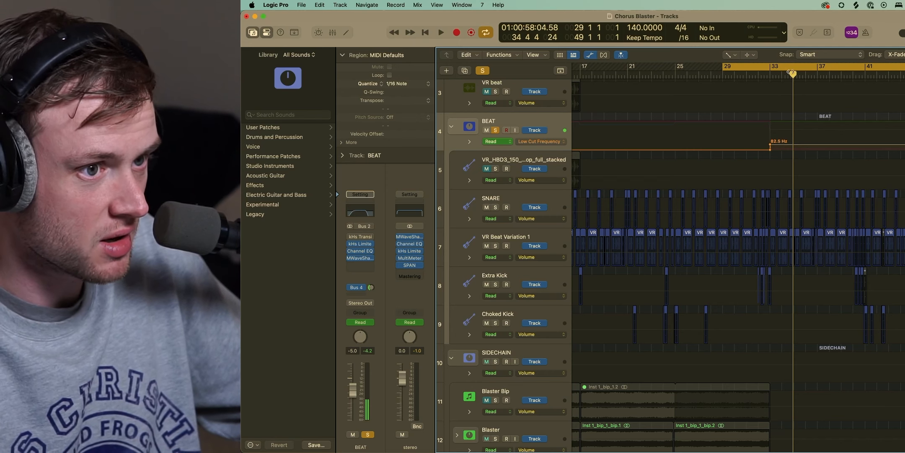
click(771, 76)
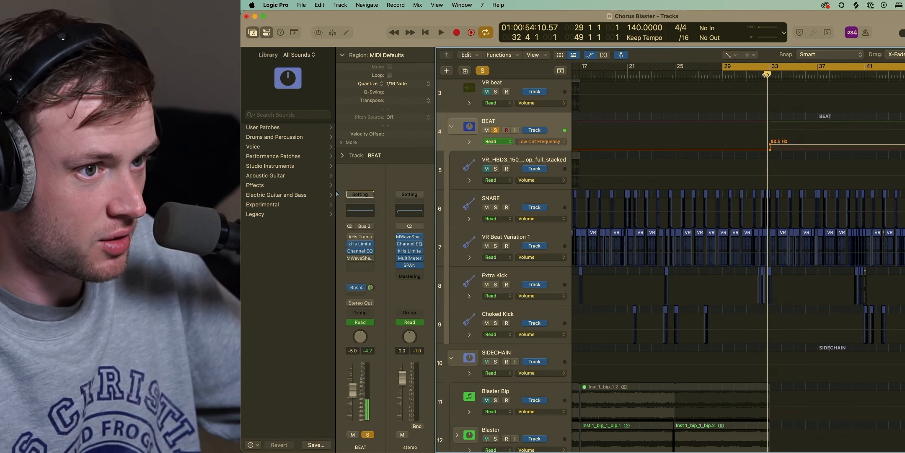
click(360, 251)
key(space)
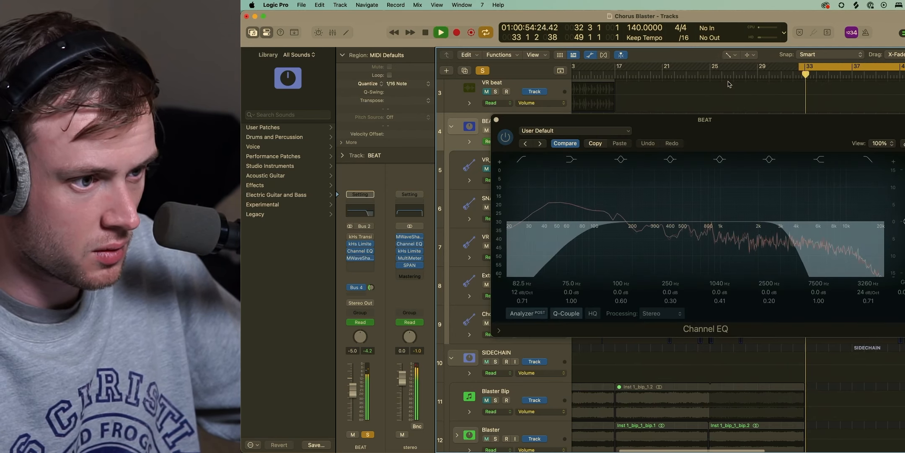
key(space)
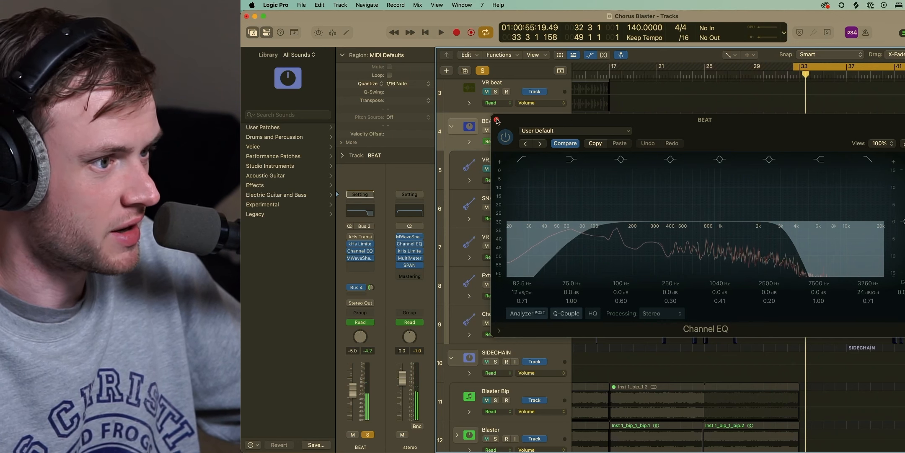
click(496, 120)
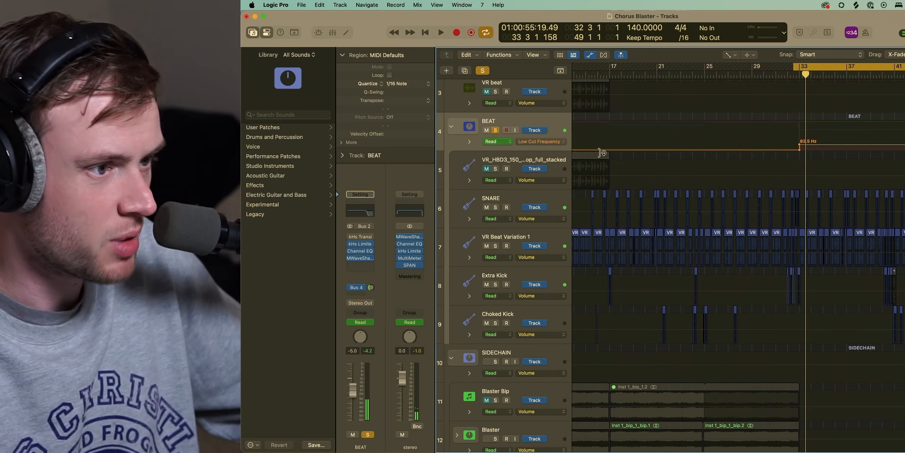
Show the BEAT track's Insert 4 Bypass (MWaveShaper) automation and inspect the MWaveShaper plug-in's settings
click(545, 141)
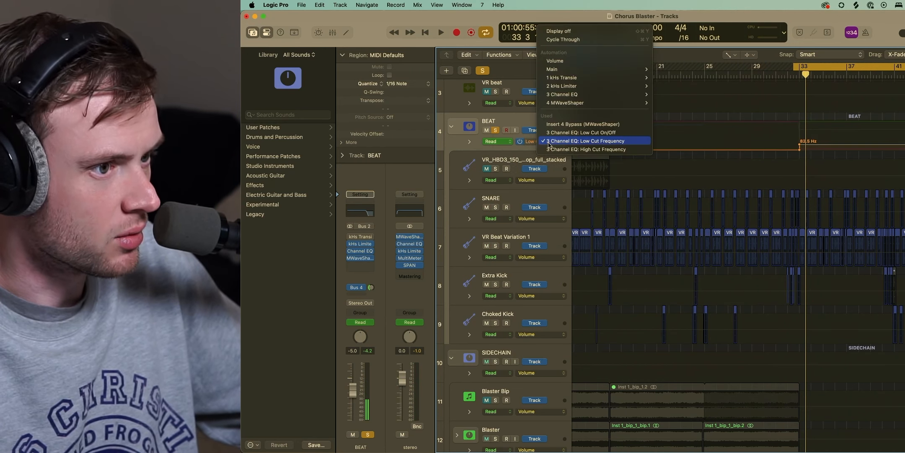
click(553, 125)
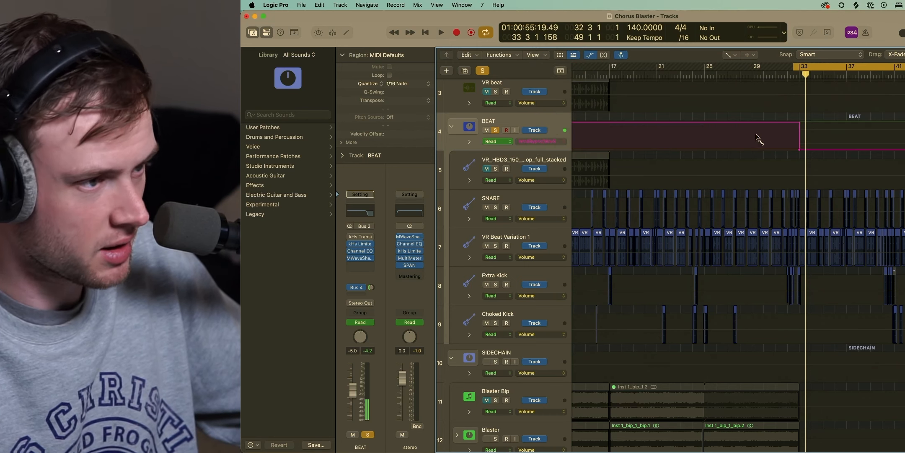
click(363, 258)
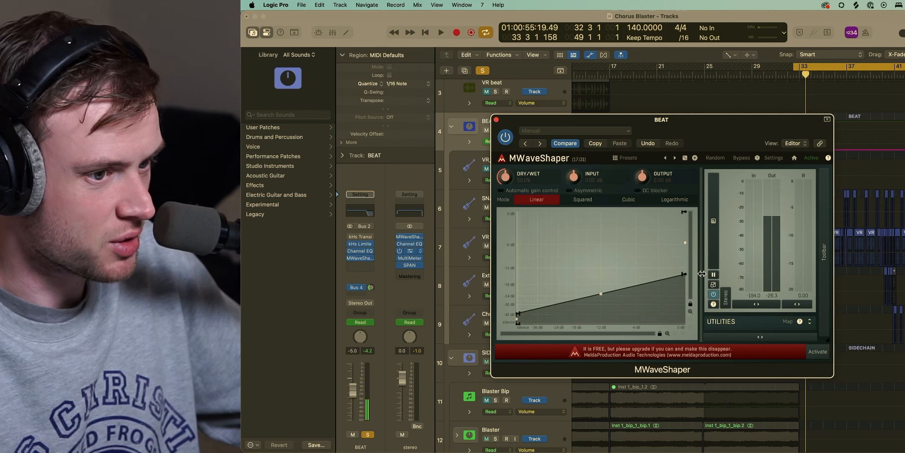
click(497, 119)
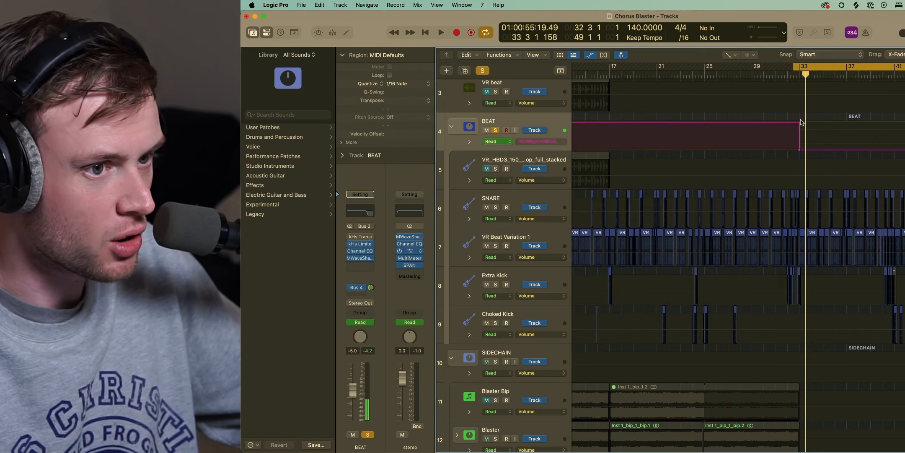
Audition the soloed BEAT track twice through the MWaveShaper bypass change at bar 33
key(space)
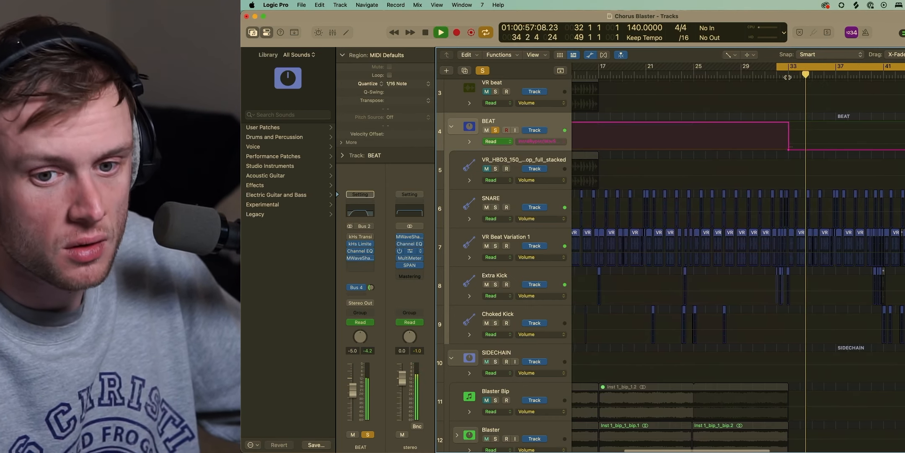
key(space)
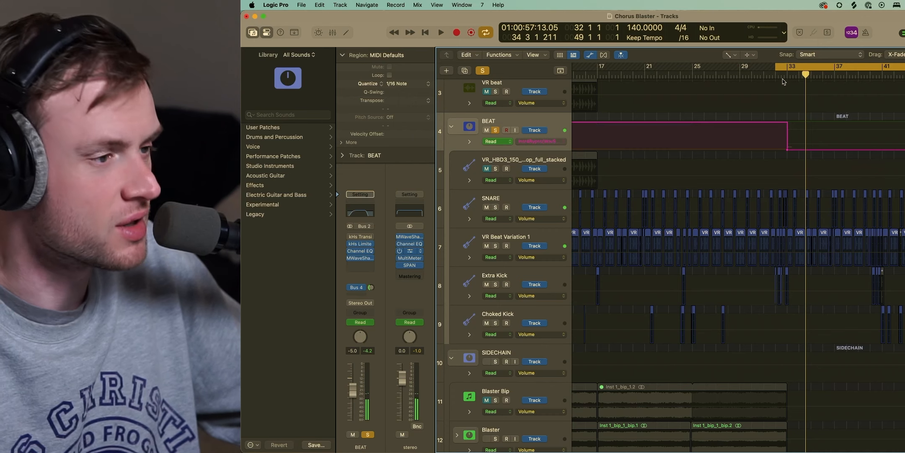
key(space)
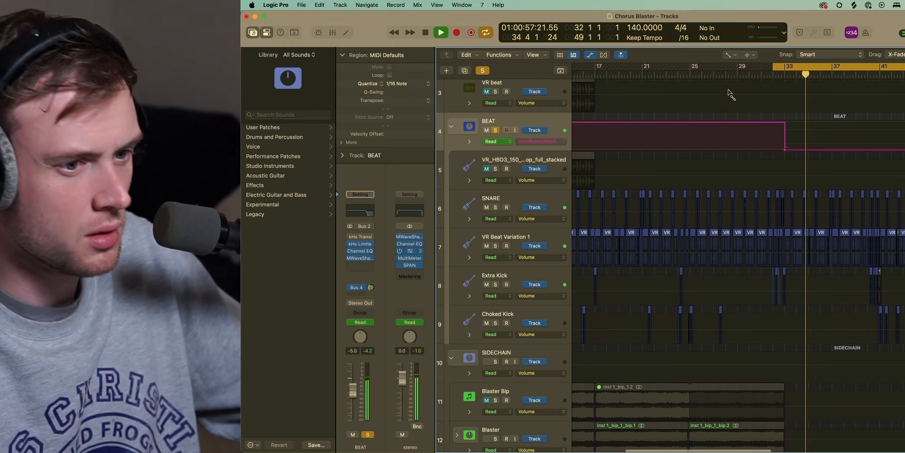
key(space)
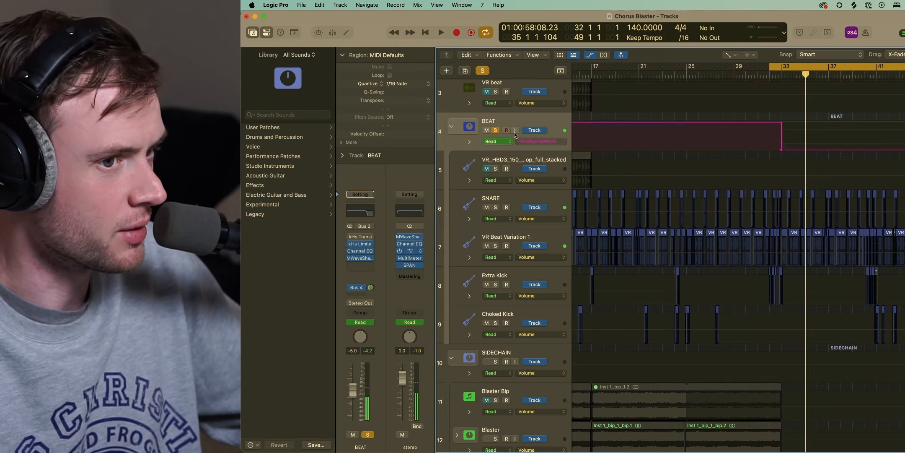
Unsolo the BEAT track and hide the automation lanes
click(496, 131)
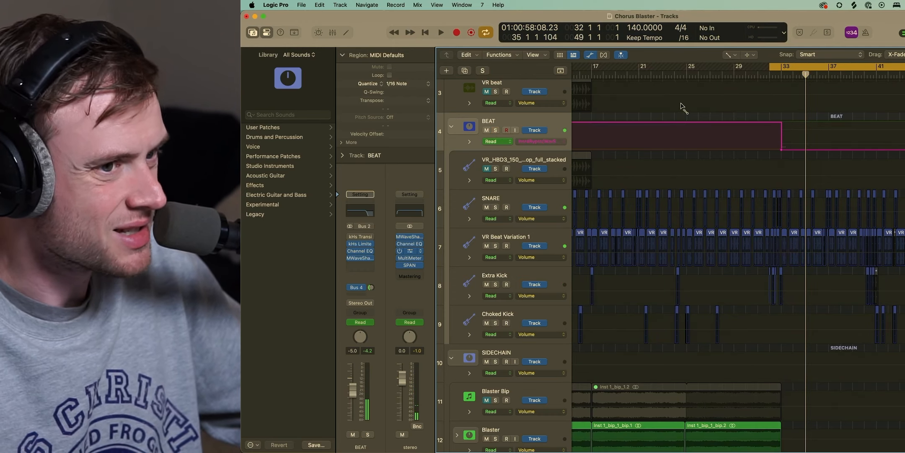
key(a)
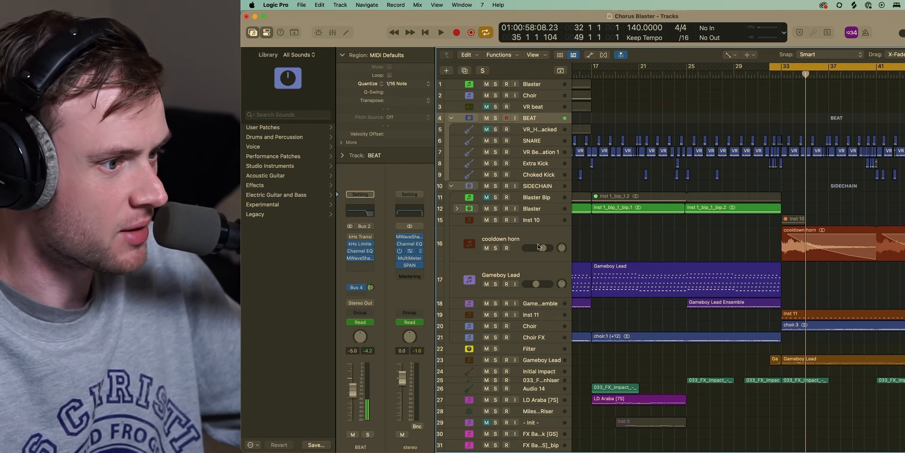
Solo the cooldown horn track, audition it from bar 33, and select the track
click(496, 248)
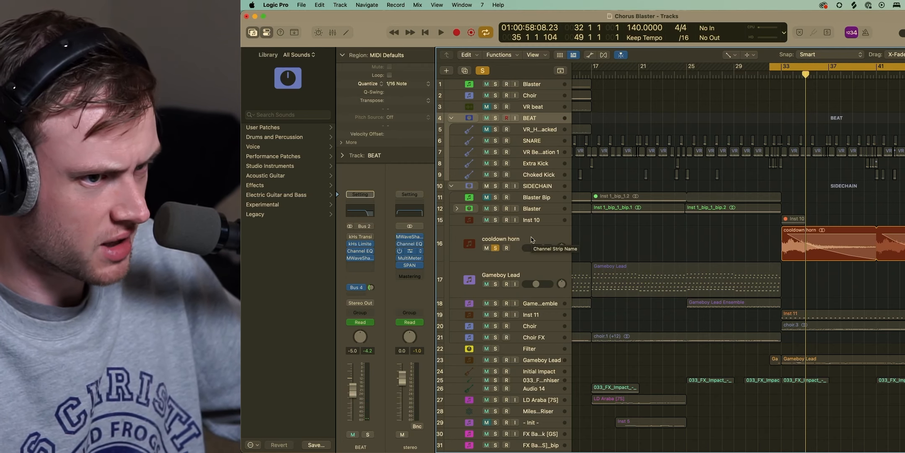
key(space)
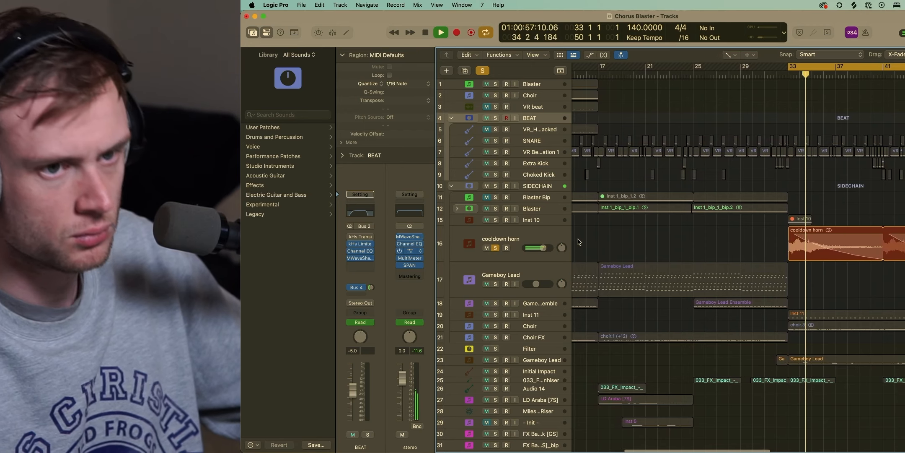
click(533, 234)
key(space)
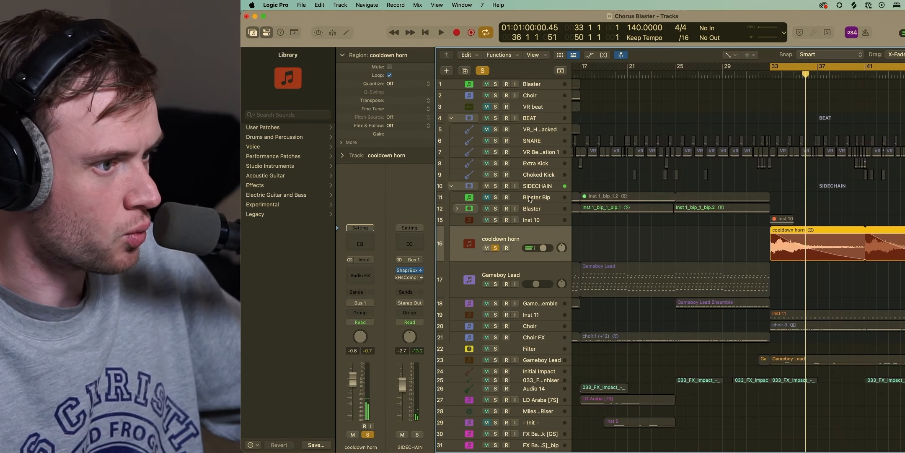
Select the SIDECHAIN stack and check the soloed horn's stereo image in the stereo output's MultiMeter goniometer during playback
click(533, 189)
click(410, 262)
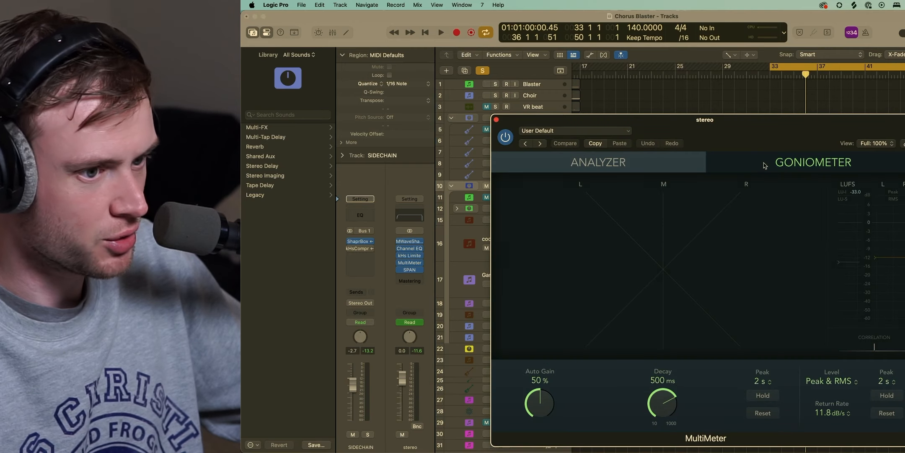
key(space)
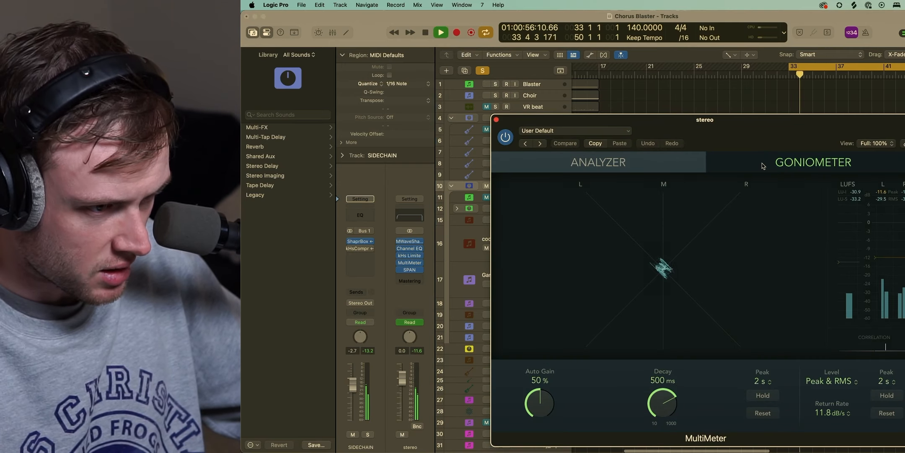
key(space)
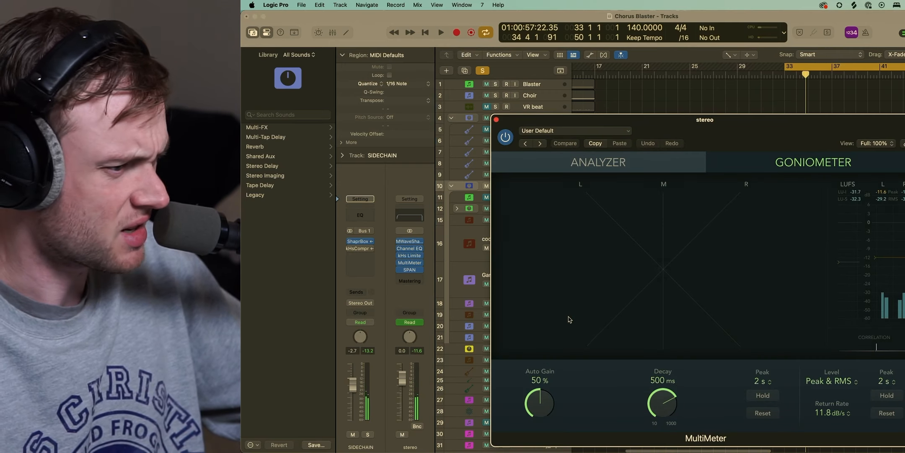
click(496, 119)
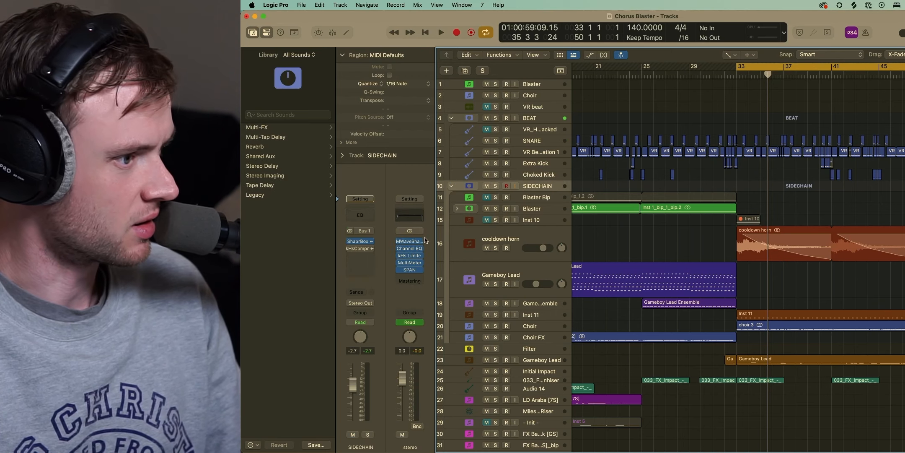
Select the Inst 11 track and bring the playhead to bar 33
scroll(541, 267, down, 2)
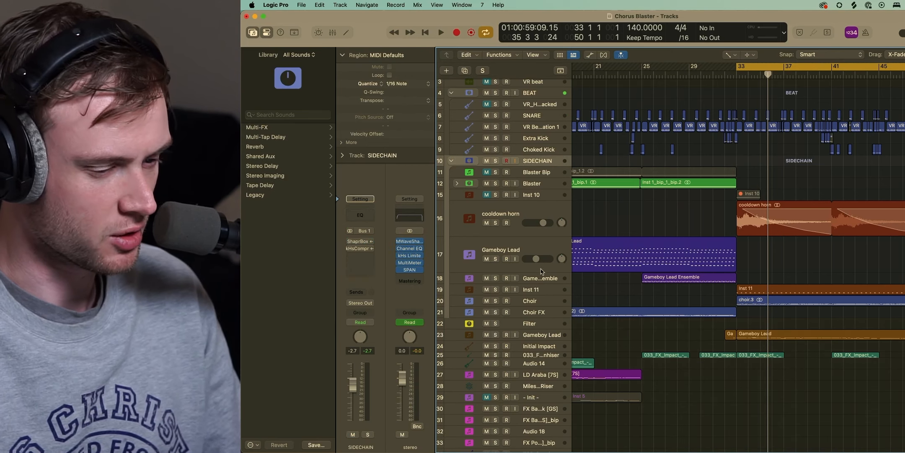
click(546, 301)
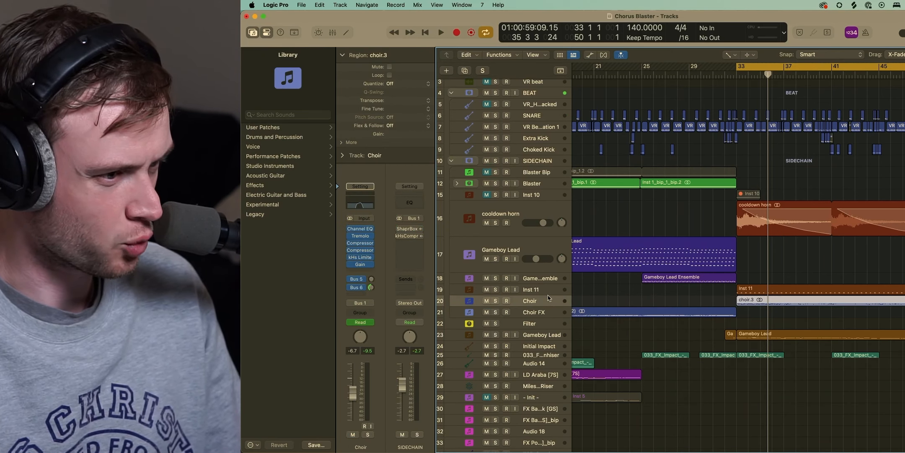
click(548, 292)
key(space)
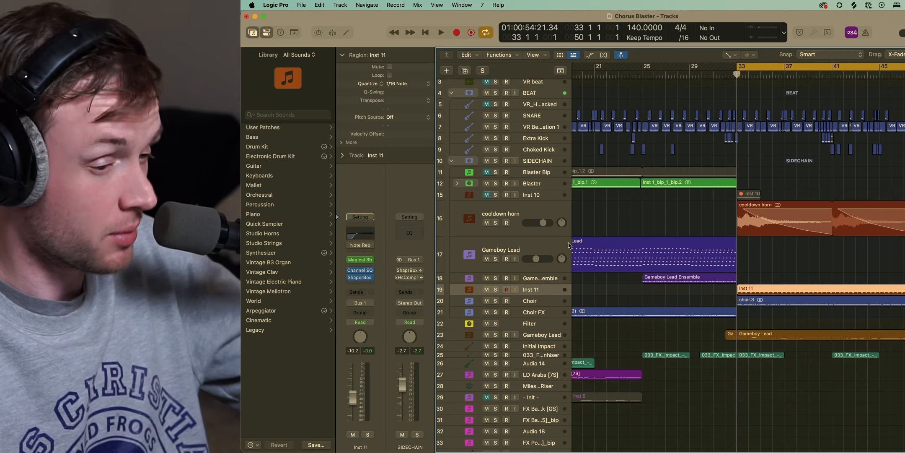
Audition the cooldown horn and Inst 11 tracks from bar 33, soloing one after the other
click(497, 223)
key(space)
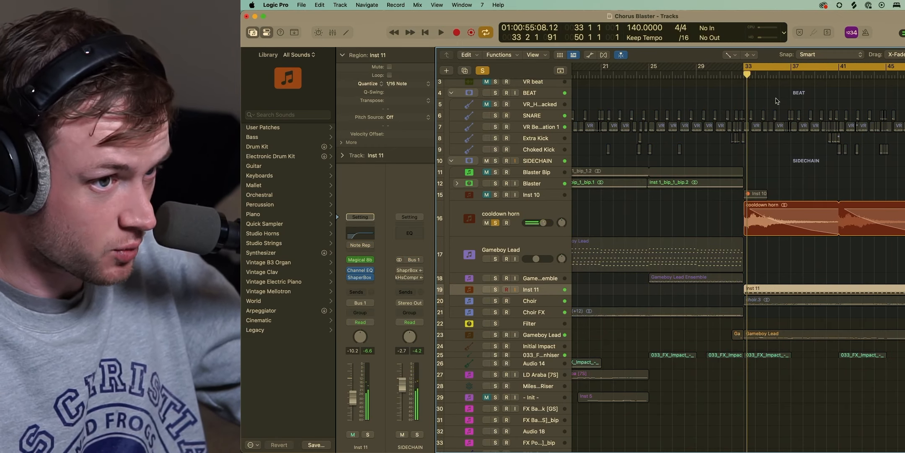
key(space)
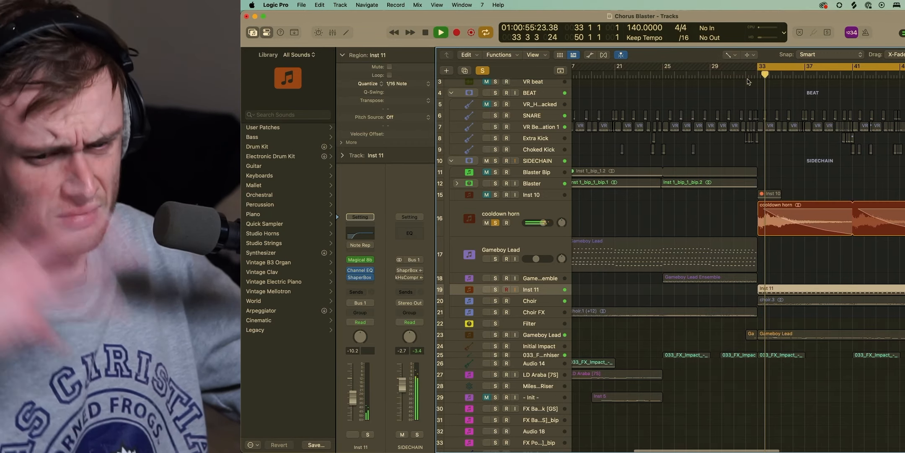
key(space)
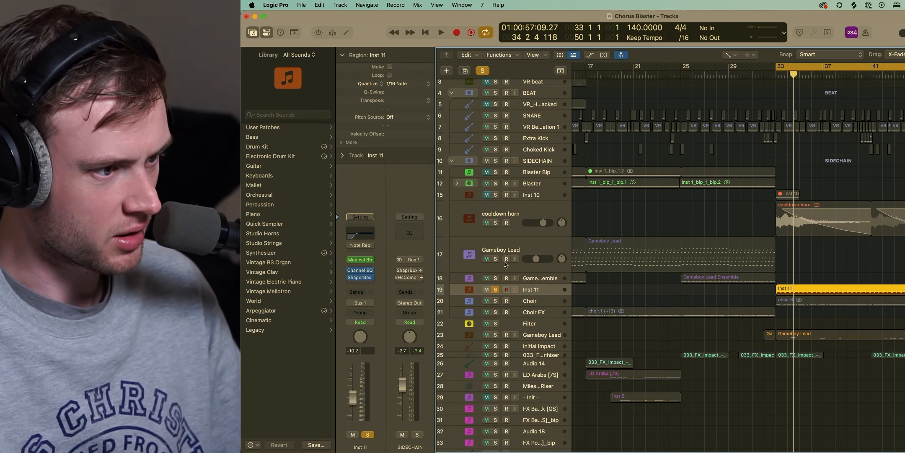
Solo the Gameboy Lead track alongside Inst 11, turn off cycle mode, and audition the lead from bars 17 and 25
click(497, 259)
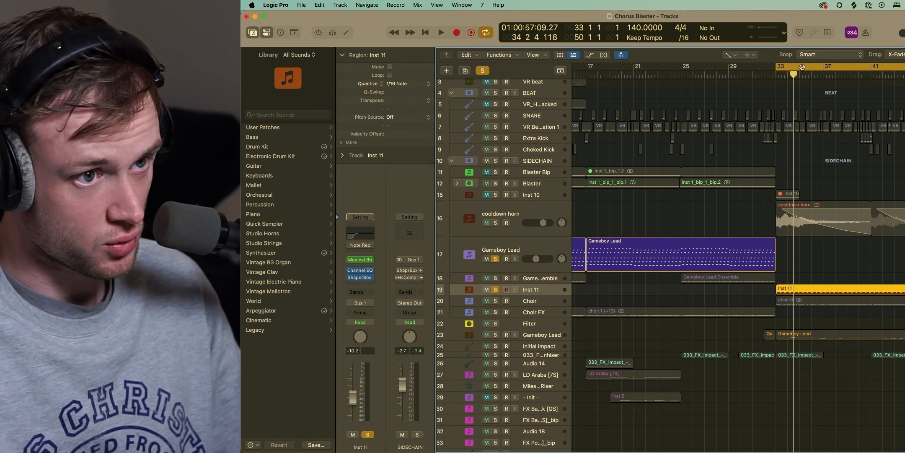
click(803, 67)
click(586, 74)
key(space)
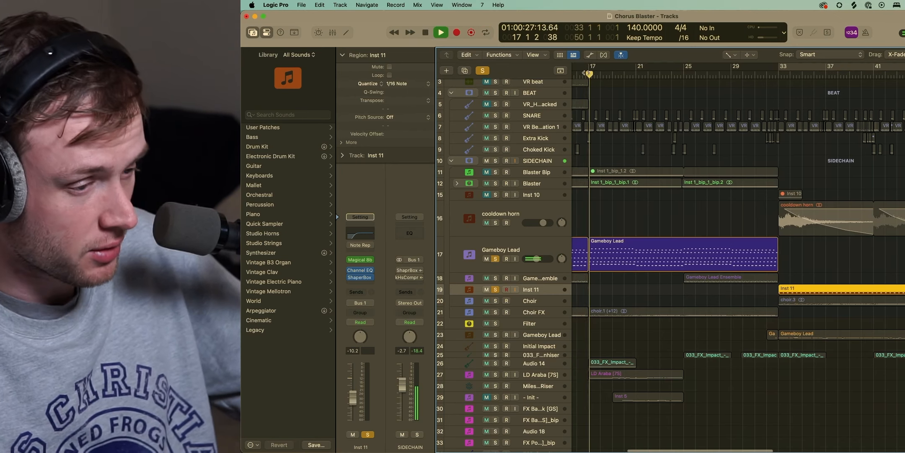
key(space)
click(706, 74)
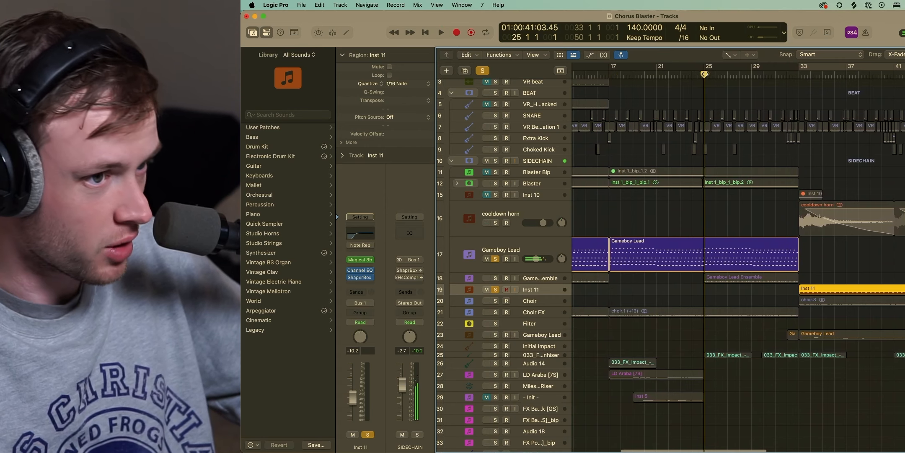
key(space)
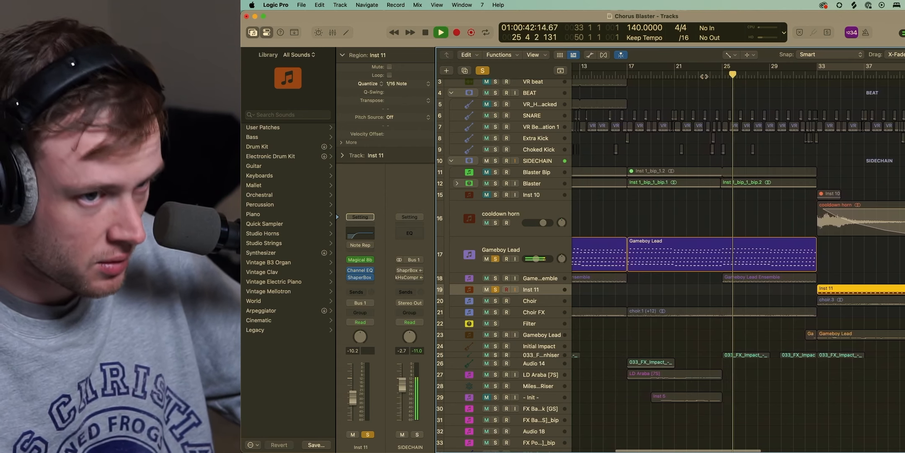
key(space)
Move the playhead to bar 33 and unsolo the Gameboy Lead track
click(823, 74)
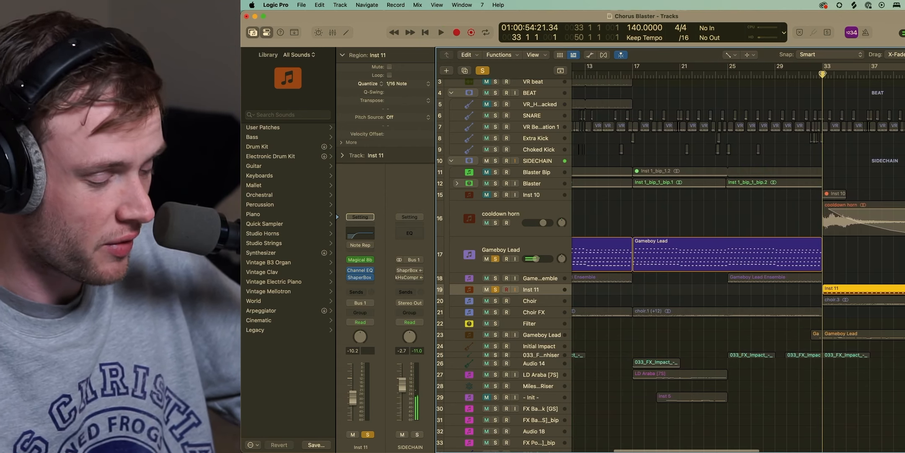
click(495, 259)
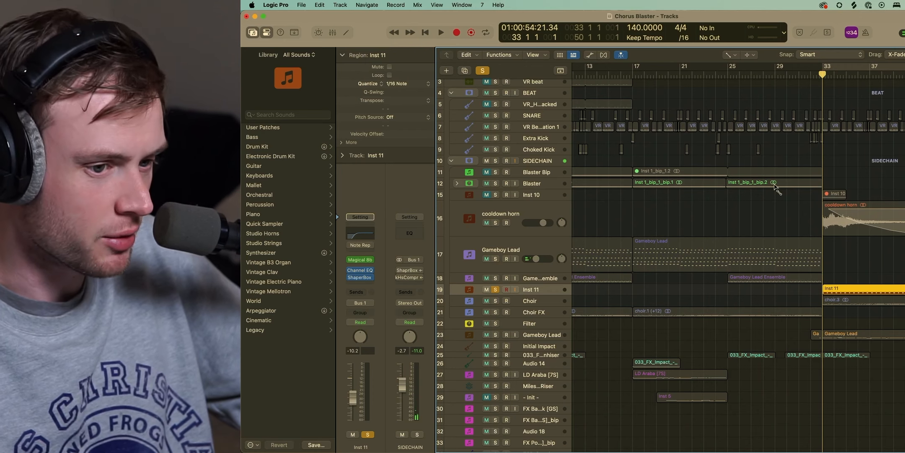
scroll(757, 226, down, 3)
scroll(772, 226, right, 5)
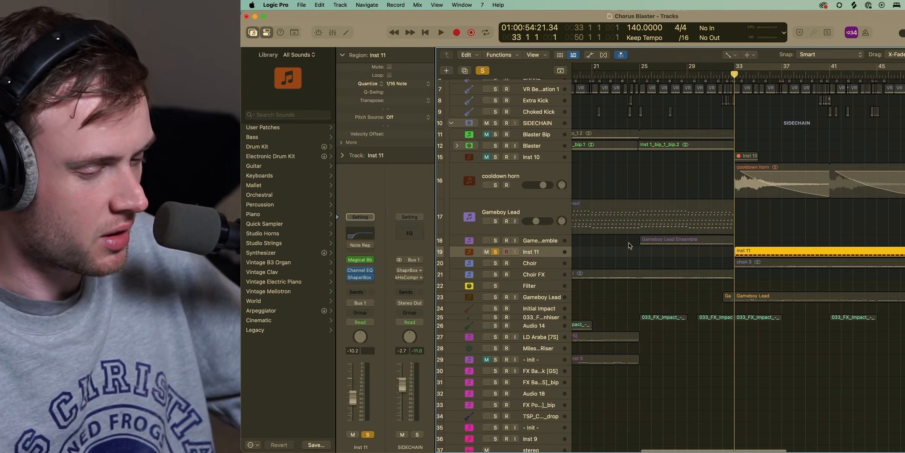
Audition Inst 11 from bar 33, alone and together with the BEAT stack, and unsolo BEAT
key(space)
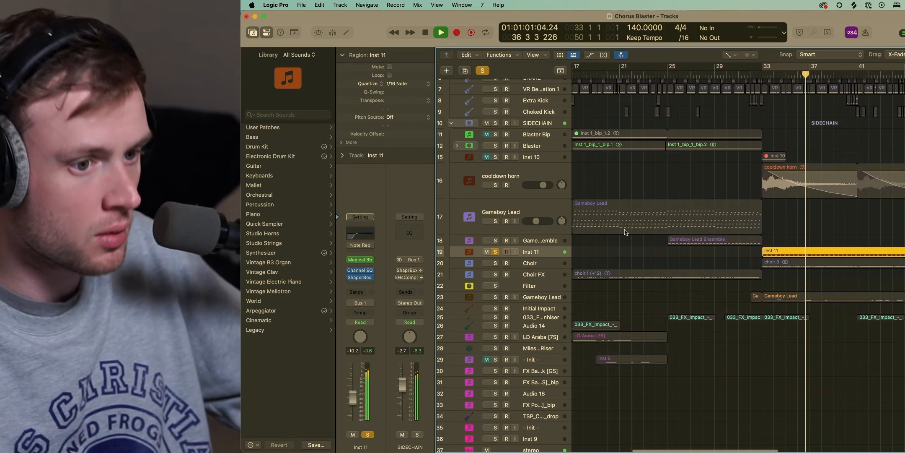
scroll(624, 231, up, 5)
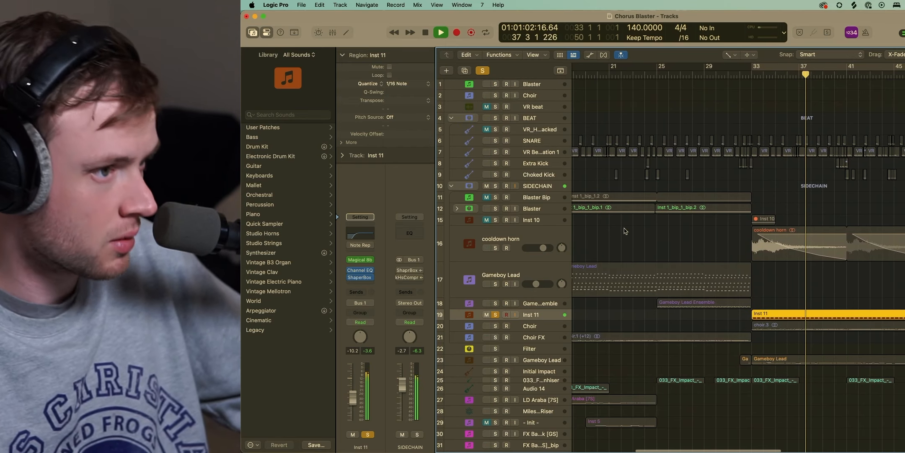
key(space)
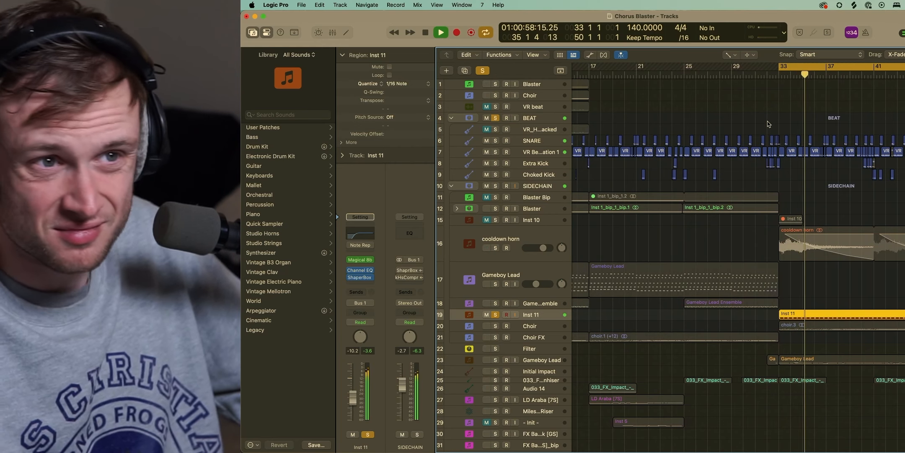
key(space)
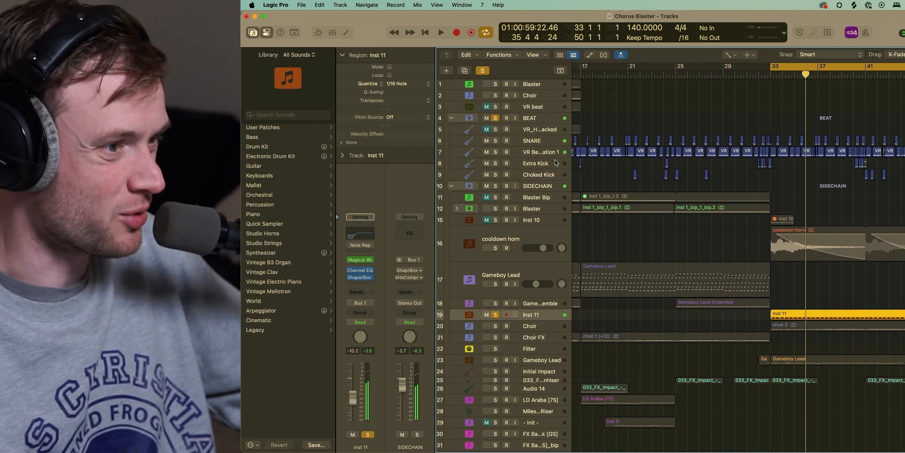
click(497, 120)
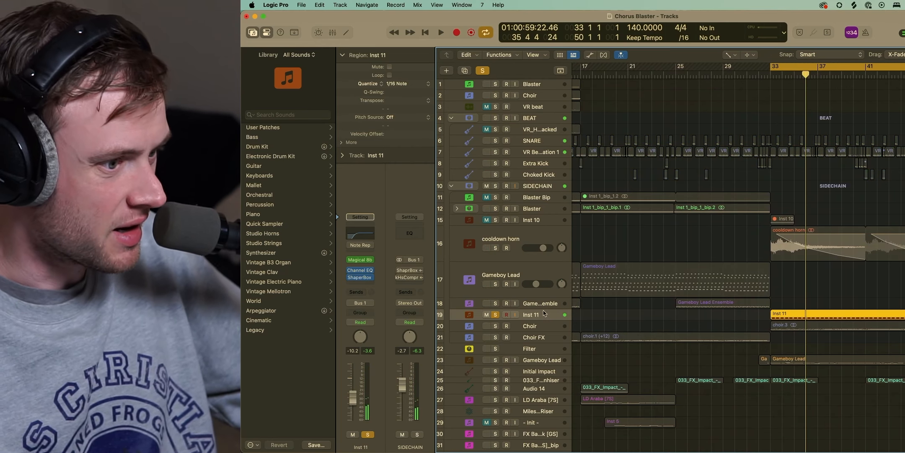
Inspect Inst 11's Magical 8bit Plug 2 and ShaperBox 3 settings, and open its region in the Piano Roll
click(362, 261)
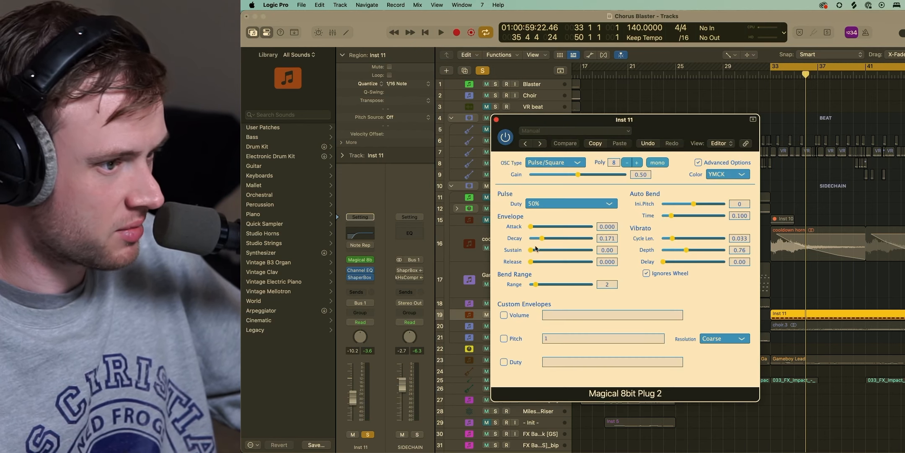
click(496, 120)
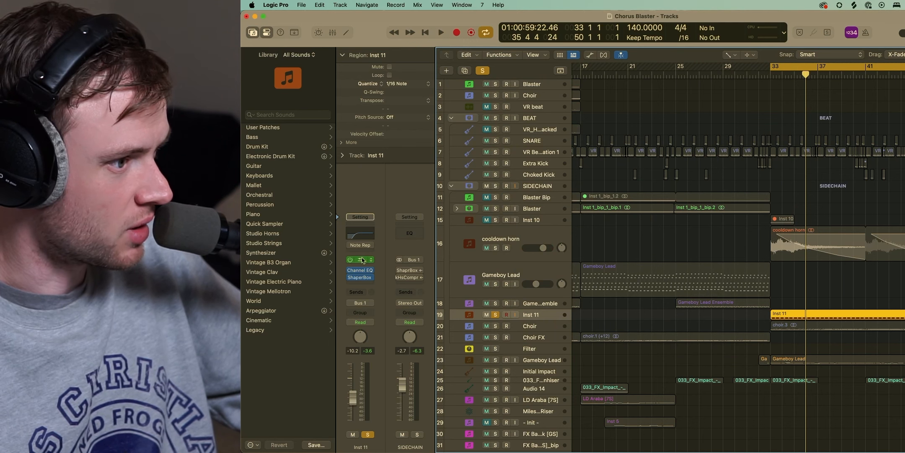
click(361, 277)
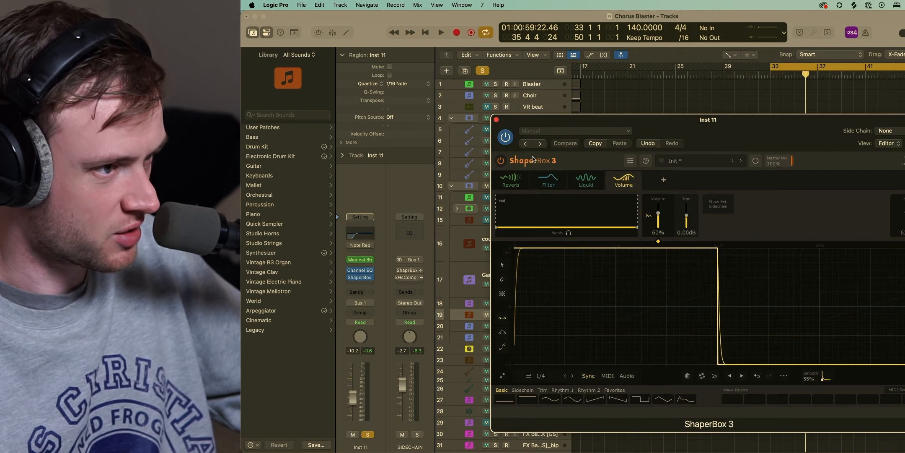
click(496, 120)
double_click(790, 318)
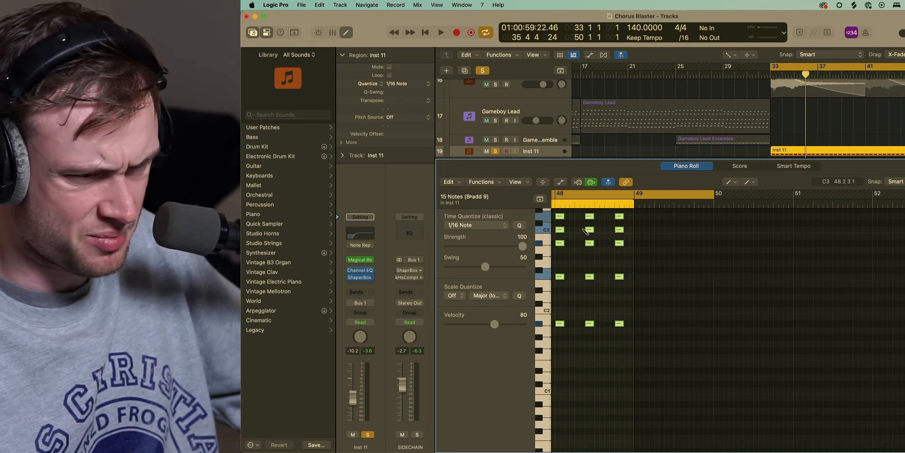
Reopen ShaperBox 3 on Inst 11 and examine its Reverb shaper while playing the track from bar 33
click(362, 278)
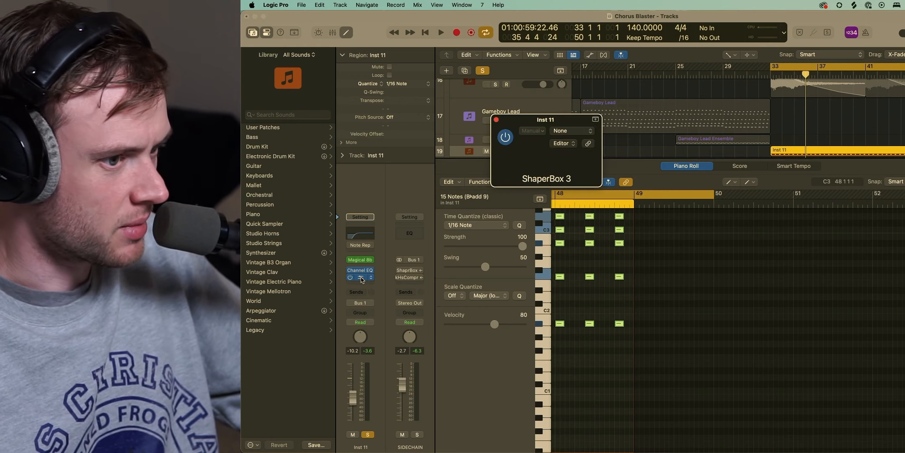
click(510, 180)
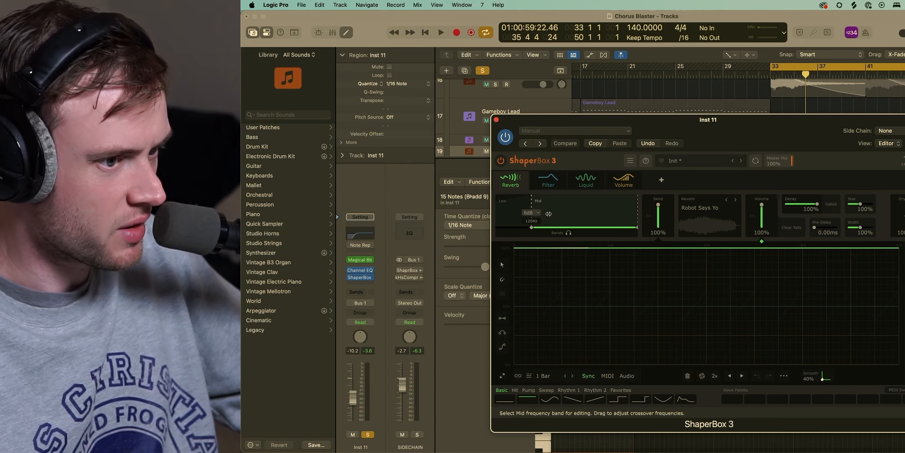
key(space)
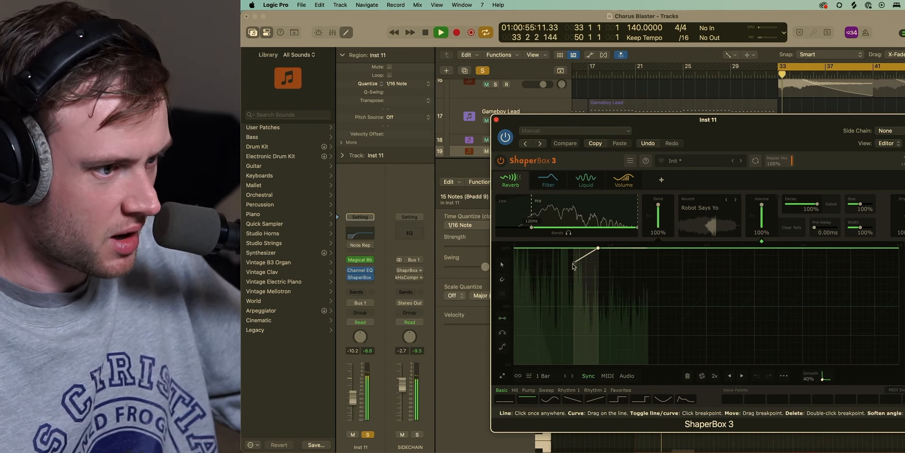
key(space)
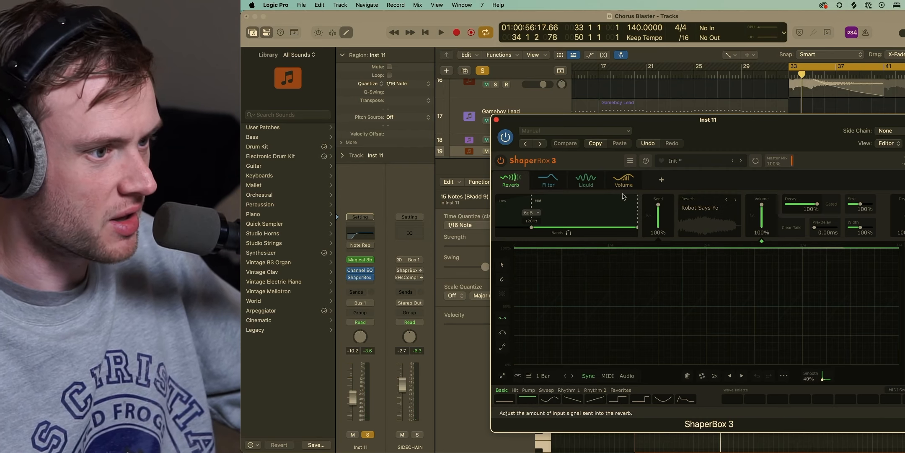
Examine the Liquid shaper's phaser curve in ShaperBox 3 while auditioning Inst 11 from bar 33
click(552, 190)
click(586, 181)
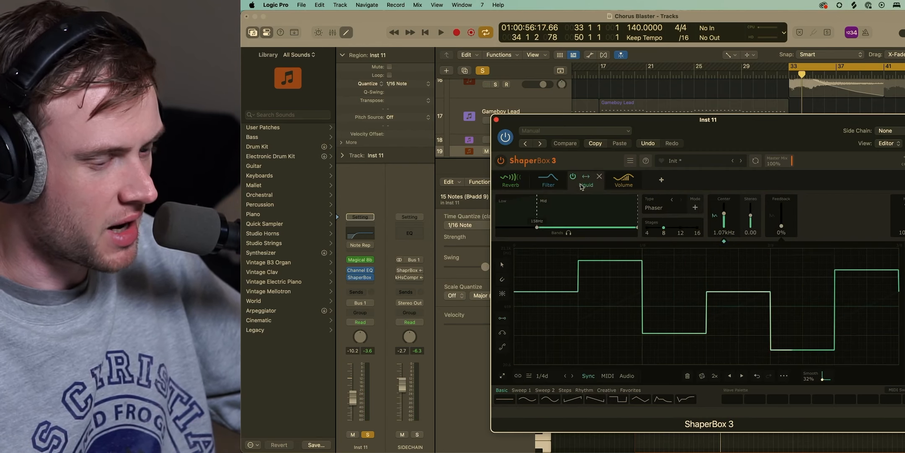
click(618, 247)
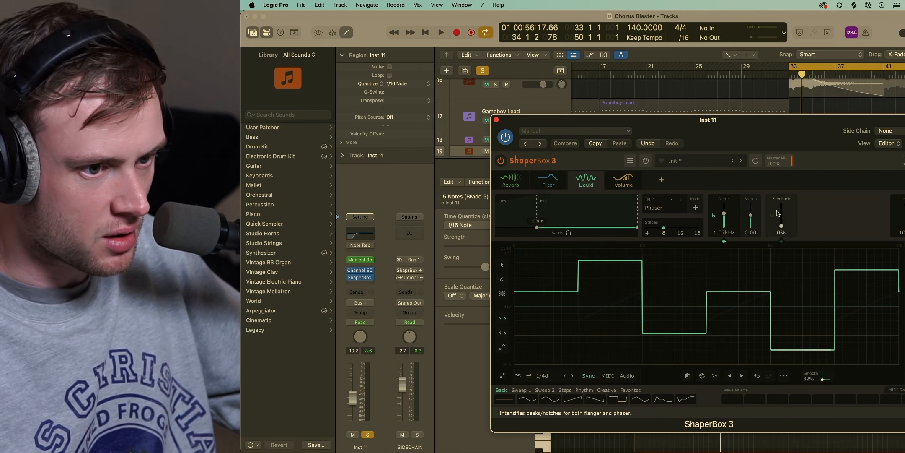
key(space)
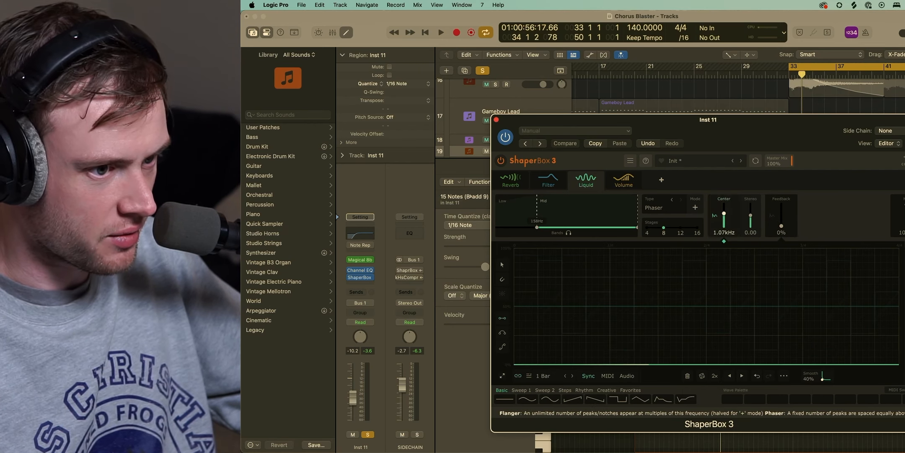
click(723, 248)
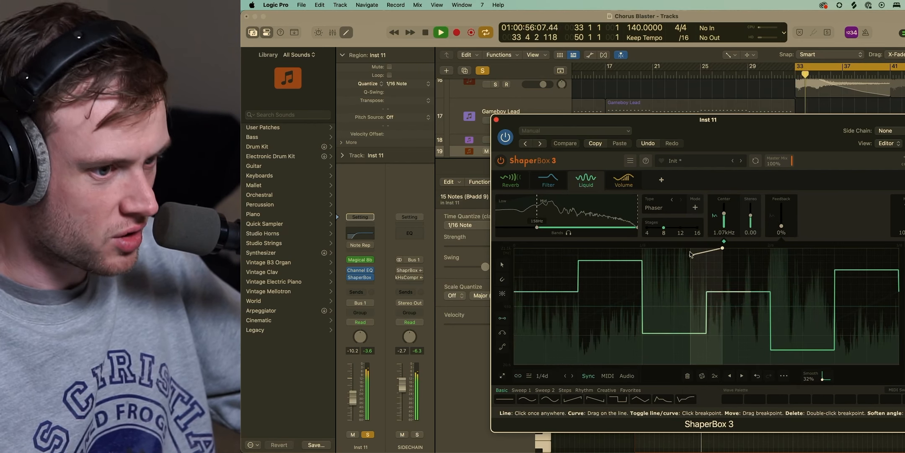
key(space)
Bypass the Filter, Liquid and Volume shapers in ShaperBox 3 and audition Inst 11 with only Reverb active
click(547, 183)
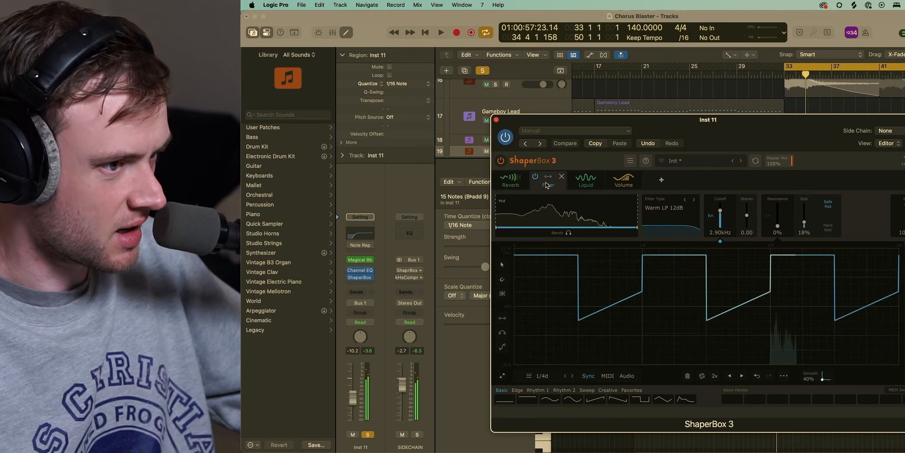
click(535, 176)
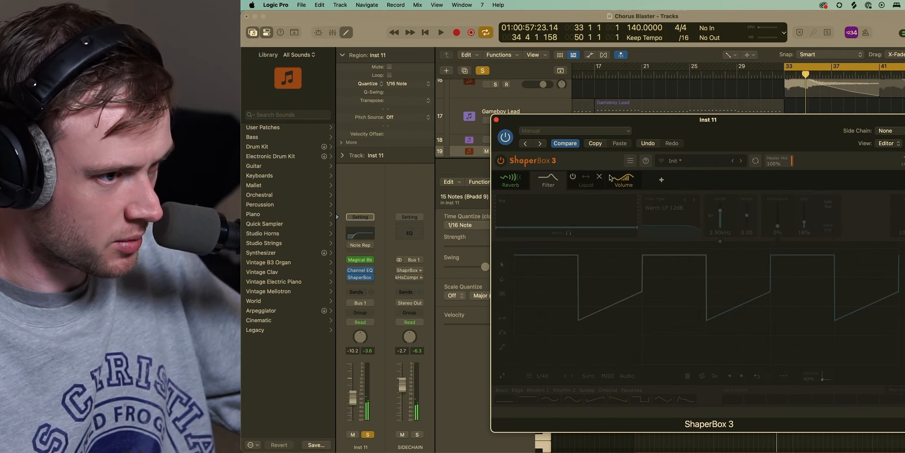
key(space)
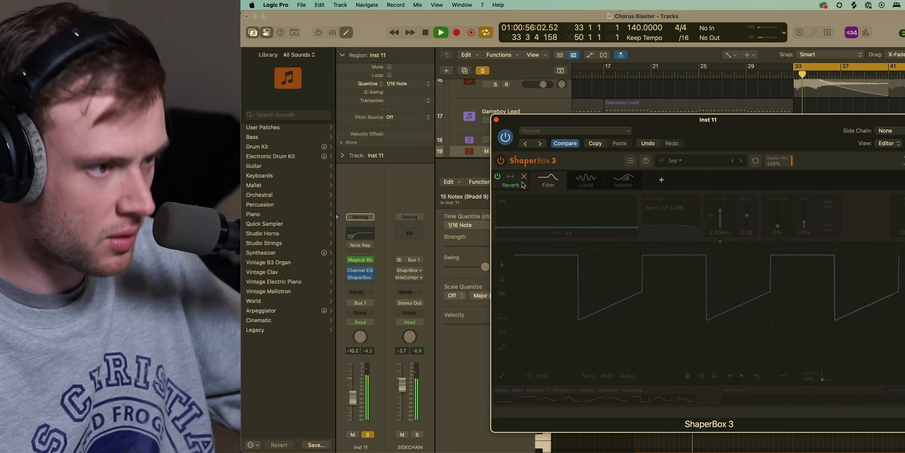
click(521, 185)
key(space)
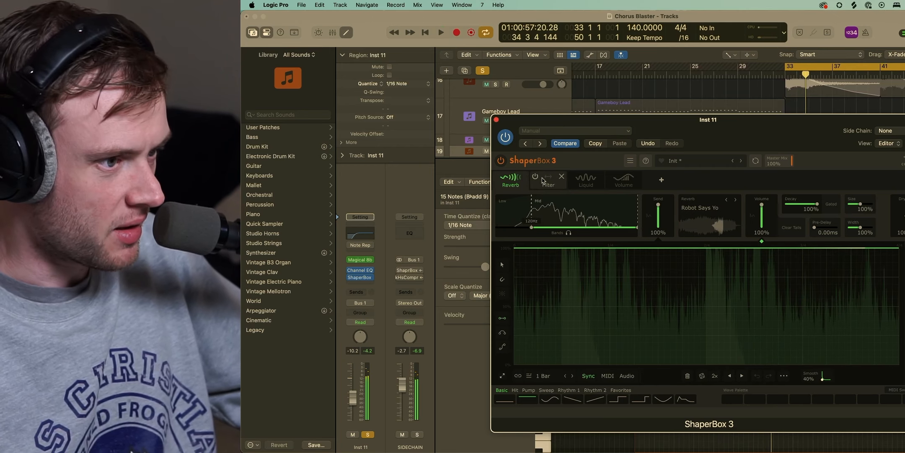
Re-enable the Filter shaper and audition Inst 11 with Reverb and Filter active
click(549, 183)
click(536, 178)
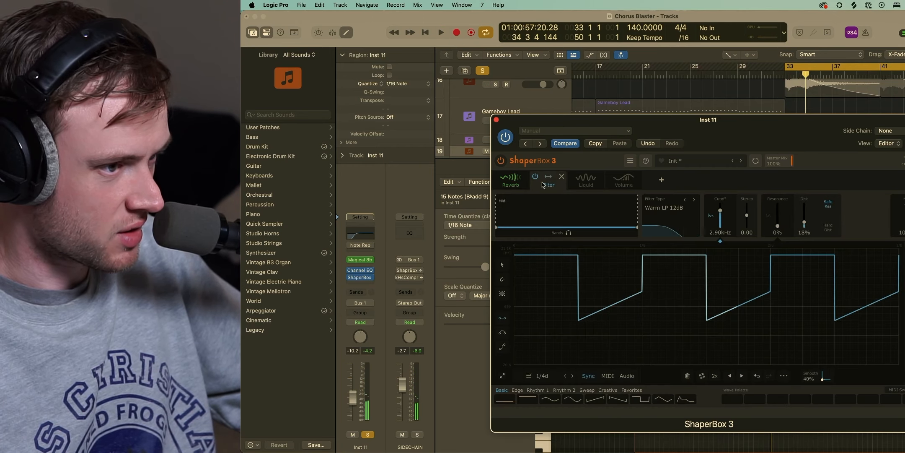
key(space)
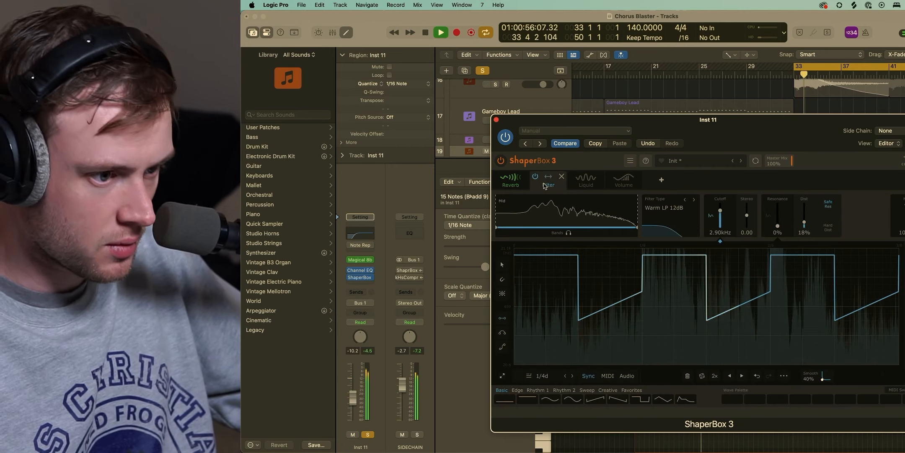
key(space)
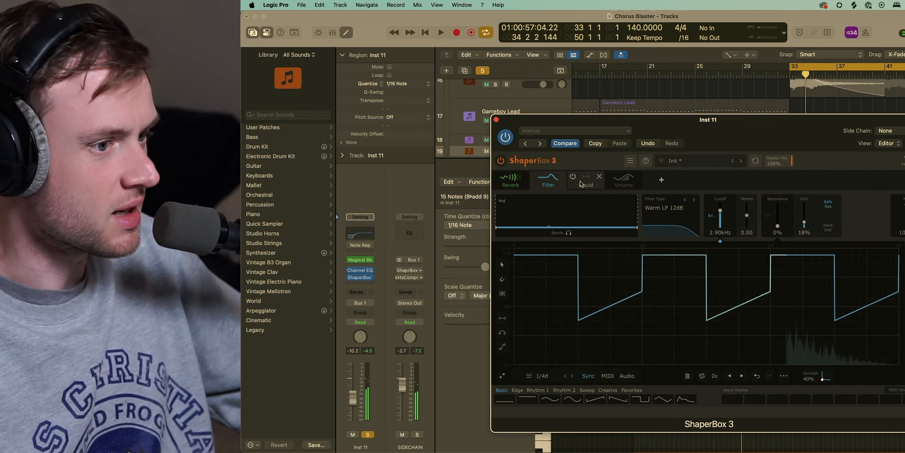
Re-enable the Liquid shaper and audition Inst 11 with Reverb, Filter and Liquid active
click(583, 183)
click(574, 178)
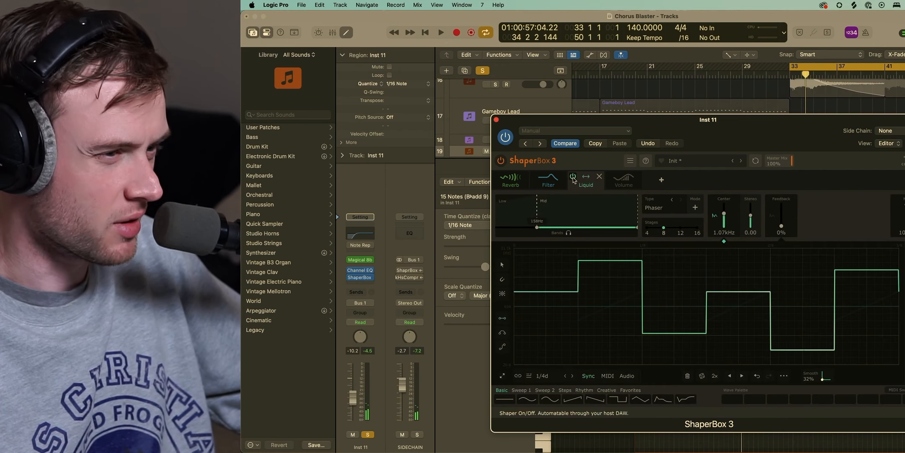
key(space)
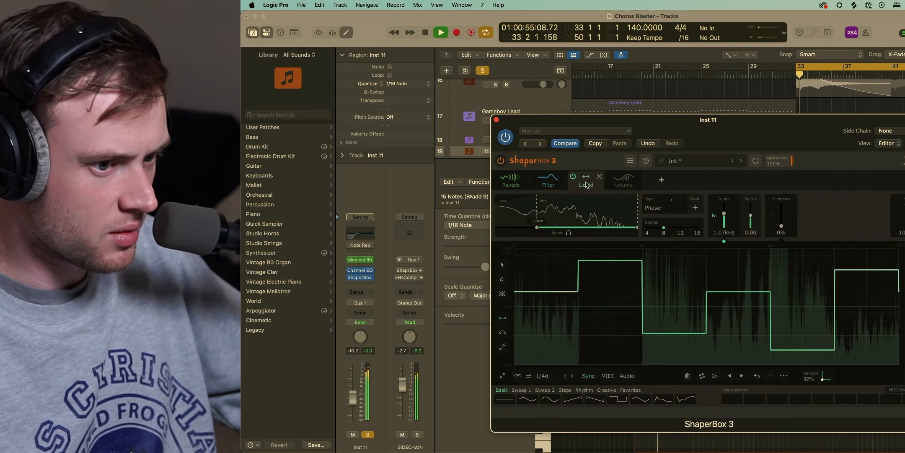
click(612, 179)
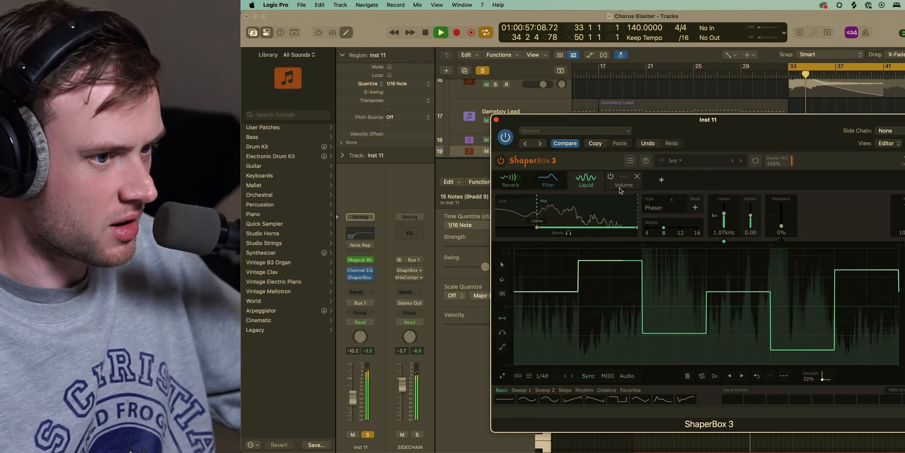
click(613, 179)
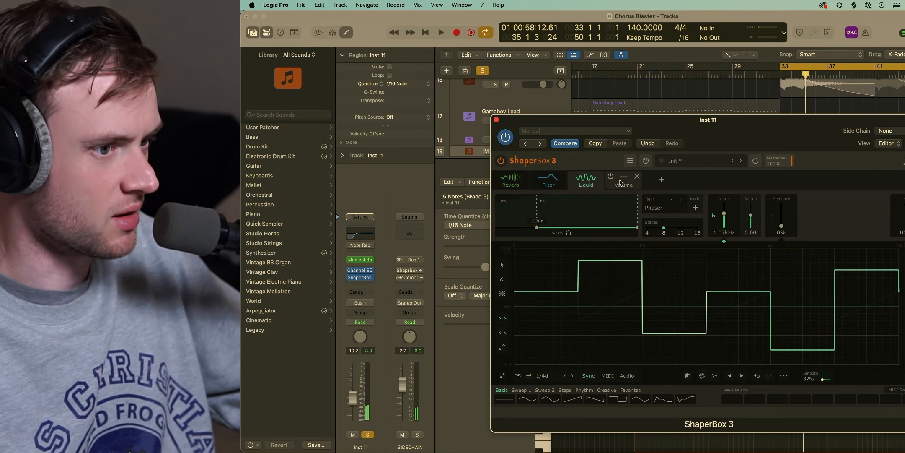
Show the active Volume shaper's 1/4 gate curve and audition Inst 11 while switching that shaper off and on
click(621, 182)
click(629, 306)
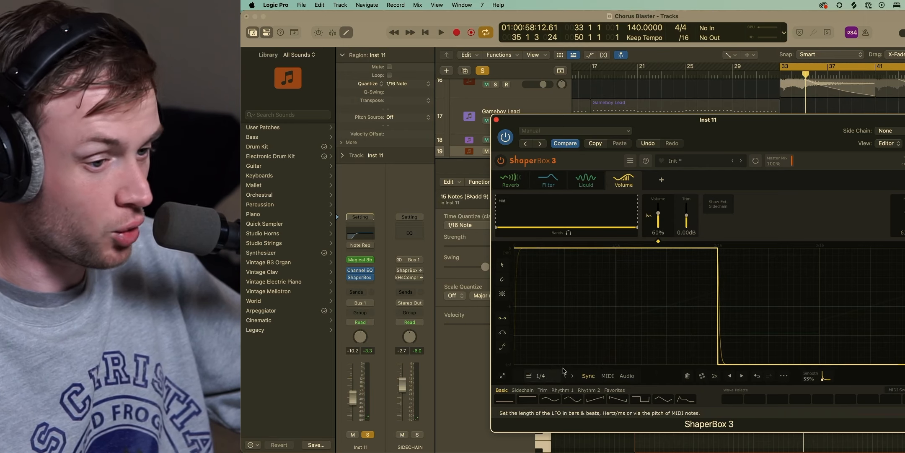
mouse_move(633, 181)
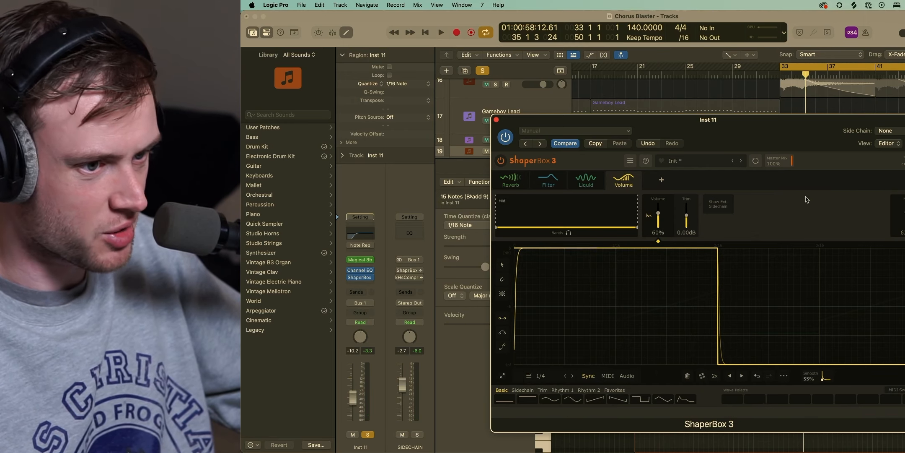
key(space)
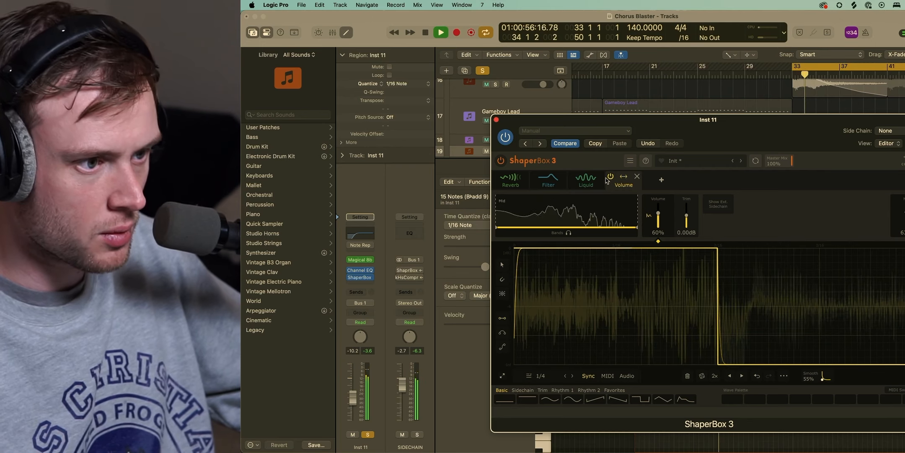
click(610, 176)
click(611, 176)
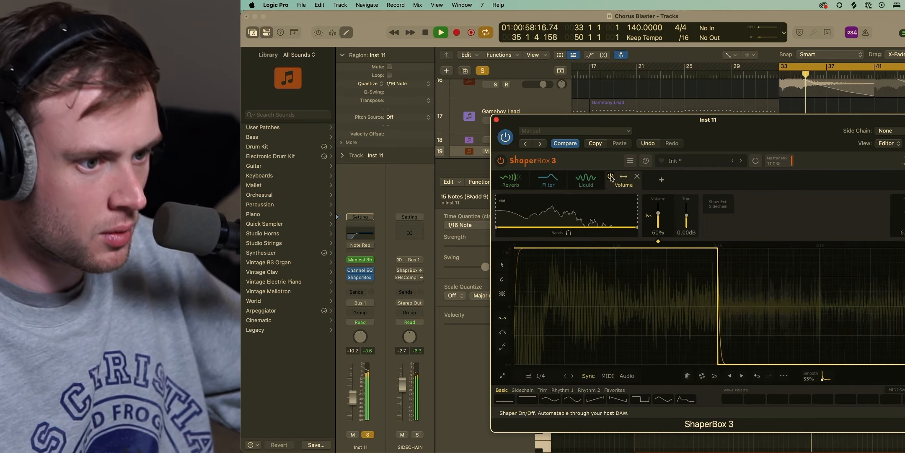
key(space)
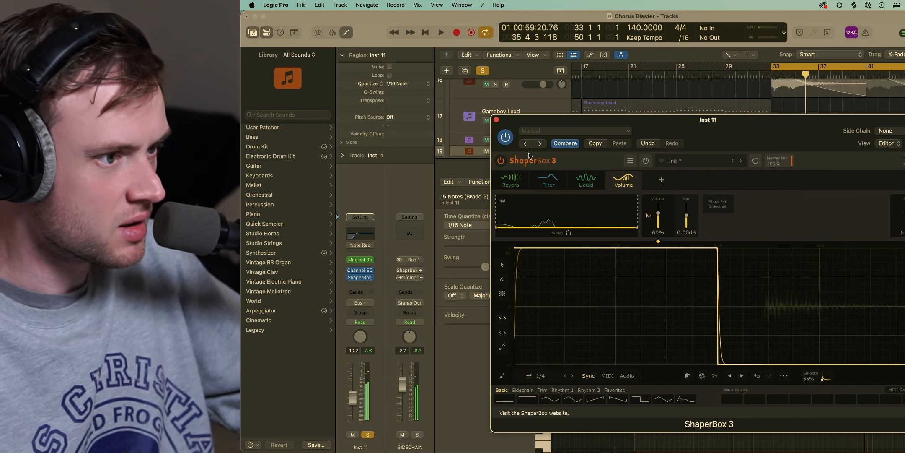
Close ShaperBox 3, shrink the Piano Roll to show more tracks, and unsolo Inst 11
click(496, 120)
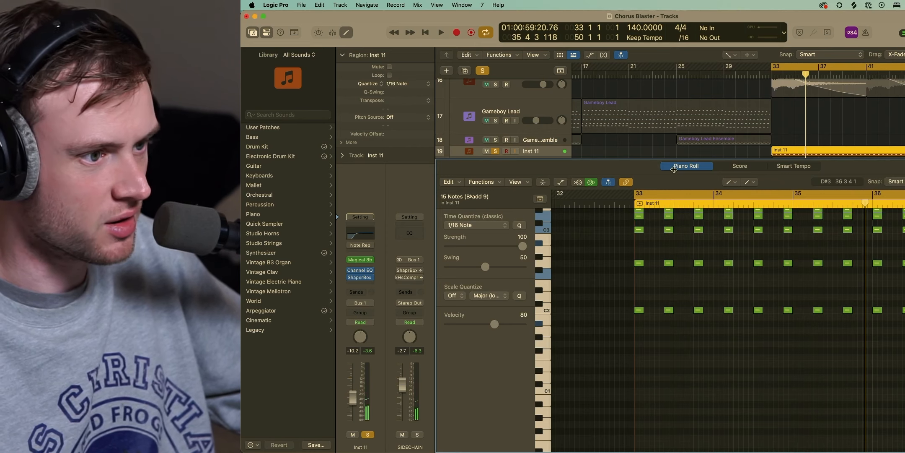
drag(615, 177, 615, 245)
click(496, 151)
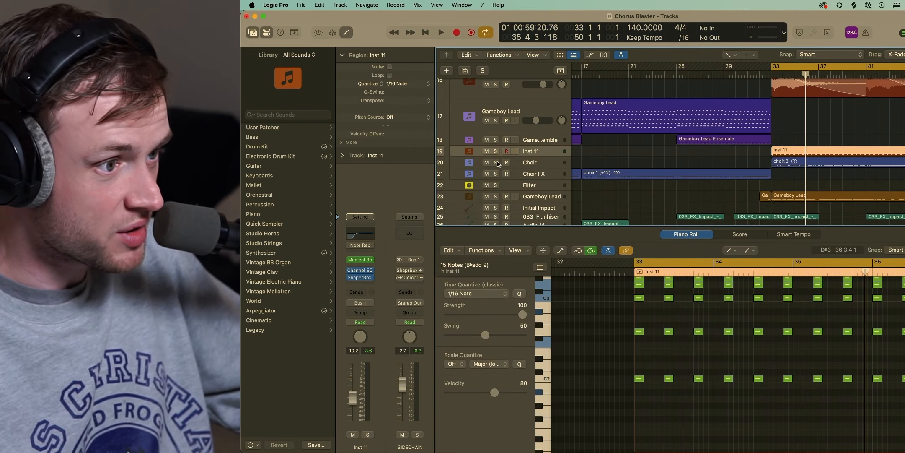
Solo and select the Choir track, and open ShaperBox 3 on the Phaser Chop aux fed by its Bus 6 send
click(496, 162)
click(527, 165)
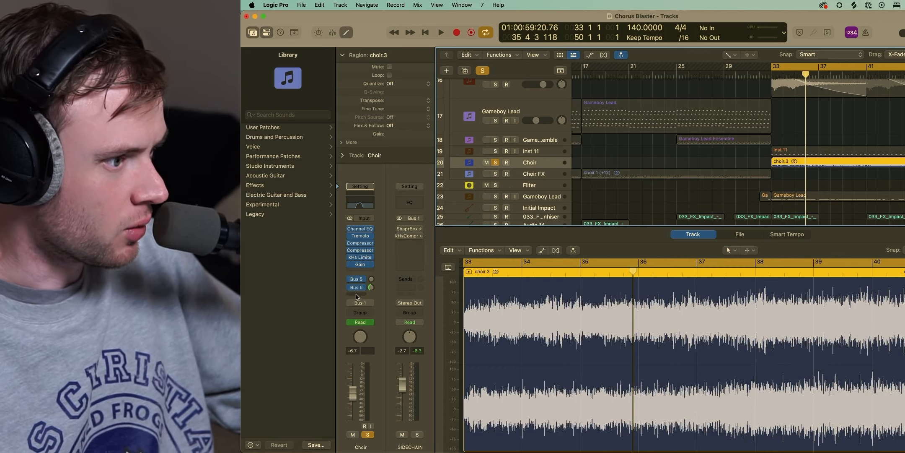
click(358, 288)
click(411, 230)
click(411, 229)
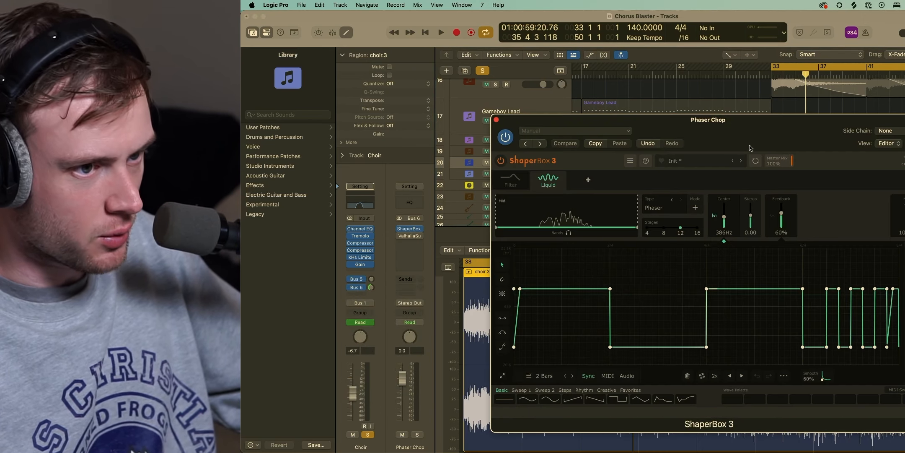
drag(755, 139, 669, 120)
Audition the soloed Choir through the Phaser Chop's Liquid shaper from bar 33, and close ShaperBox 3
key(space)
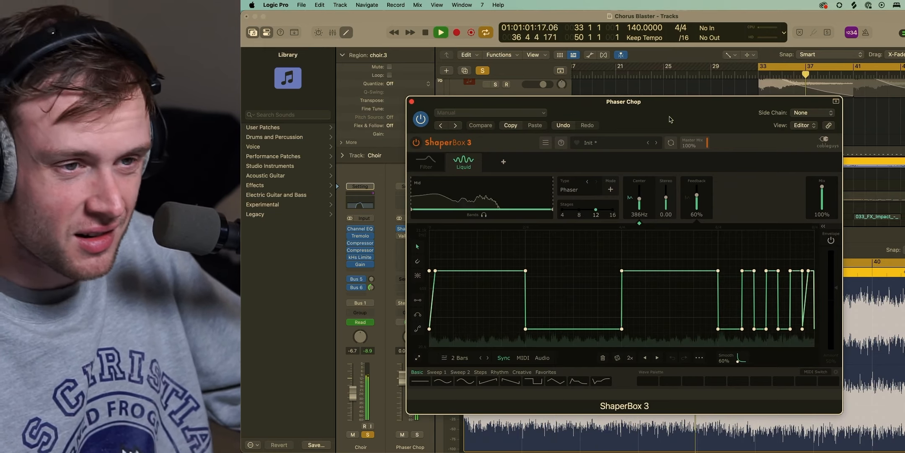
key(space)
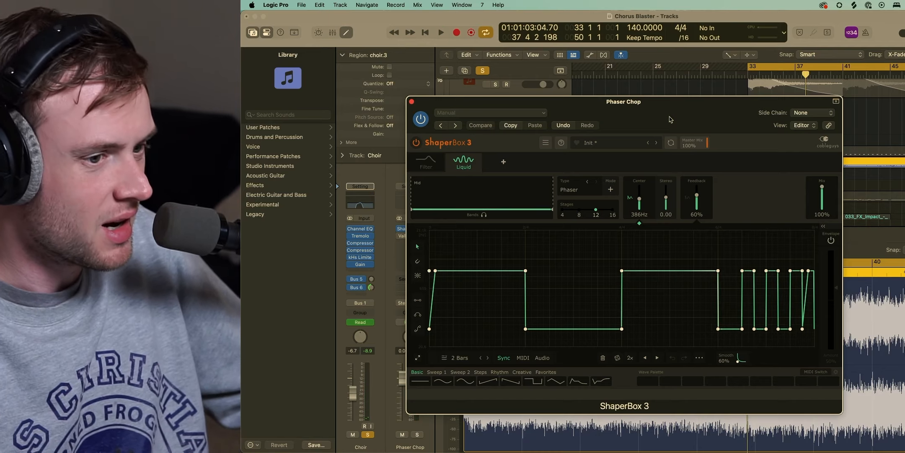
key(space)
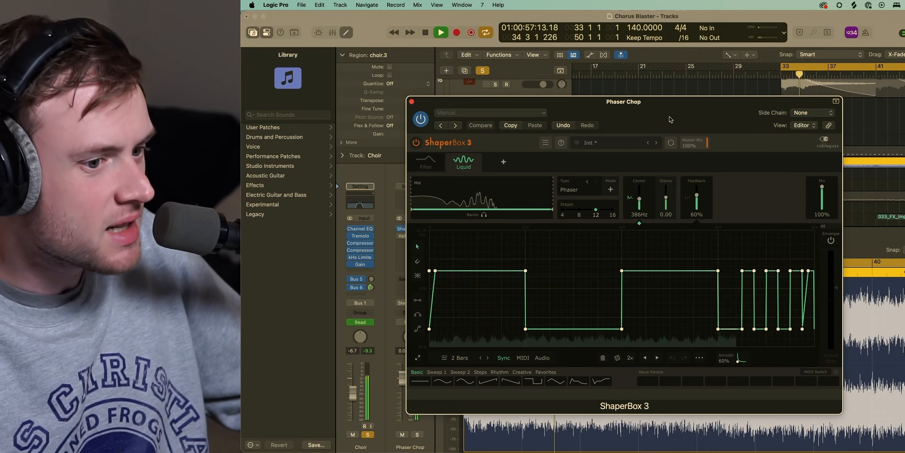
key(space)
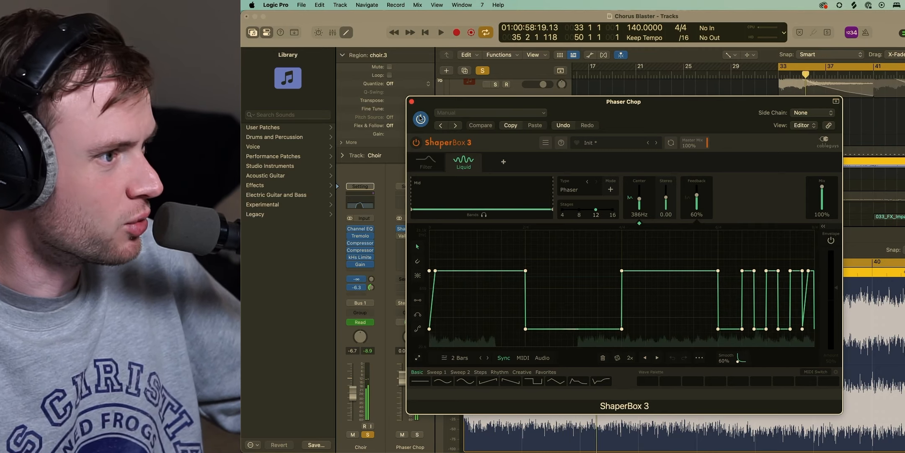
click(411, 101)
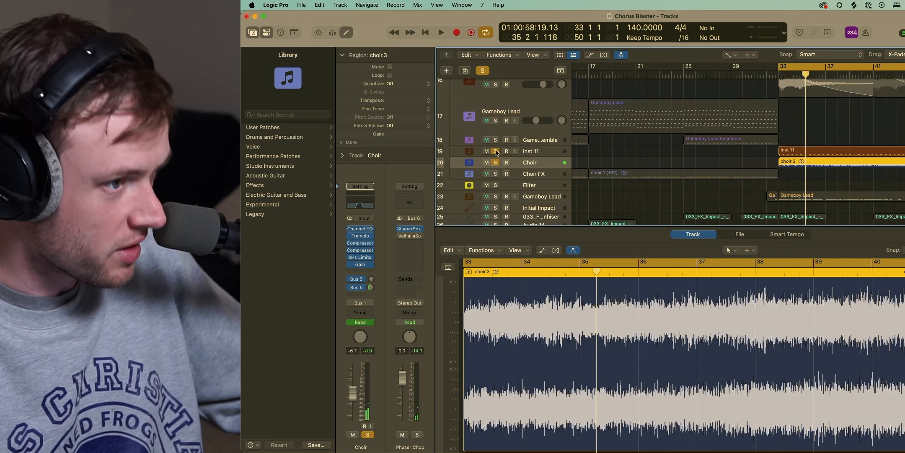
Play the cooldown section with Inst 11, Gameboy Lead and cooldown horn soloed alongside Choir
key(space)
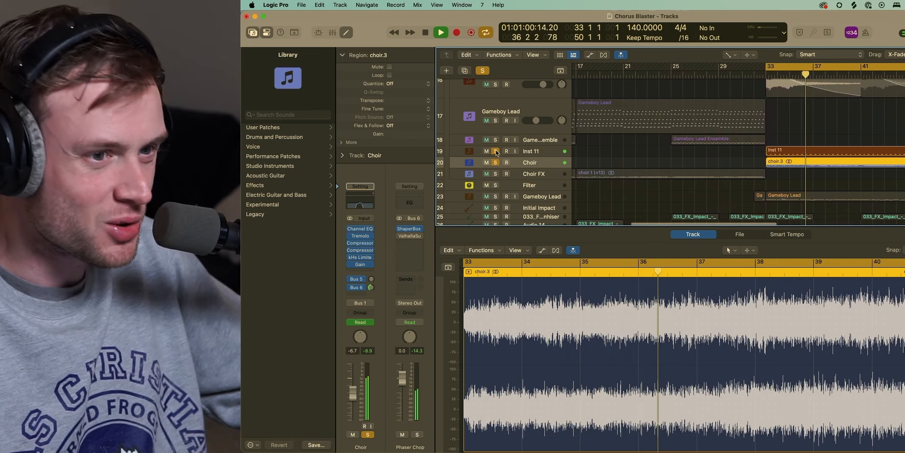
click(496, 150)
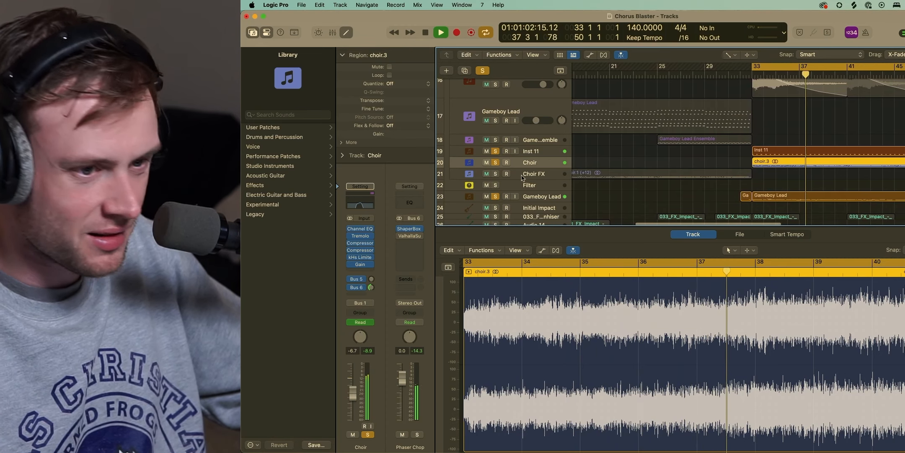
click(545, 196)
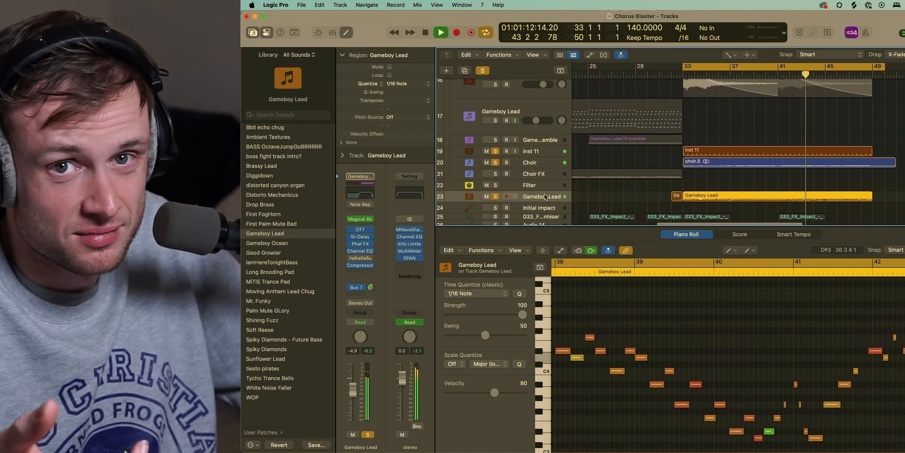
scroll(524, 168, up, 2)
click(496, 110)
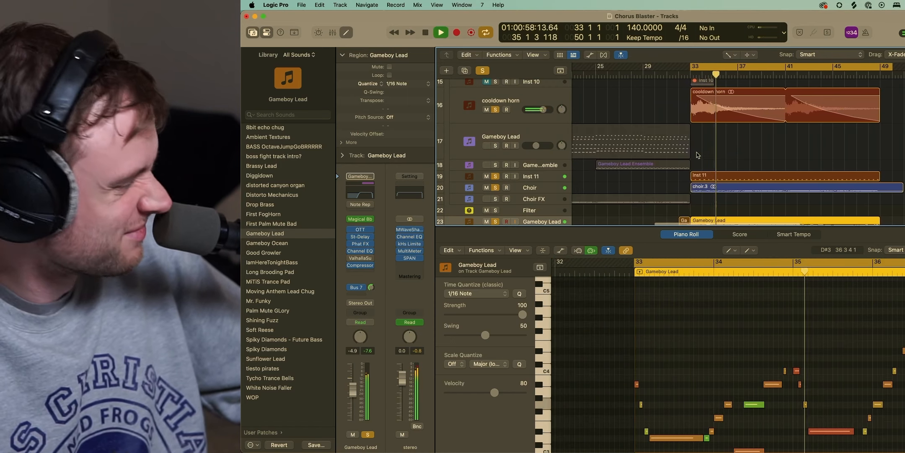
Clear all track solos, audition the cooldown with every track playing, and stop playback
scroll(503, 101, up, 5)
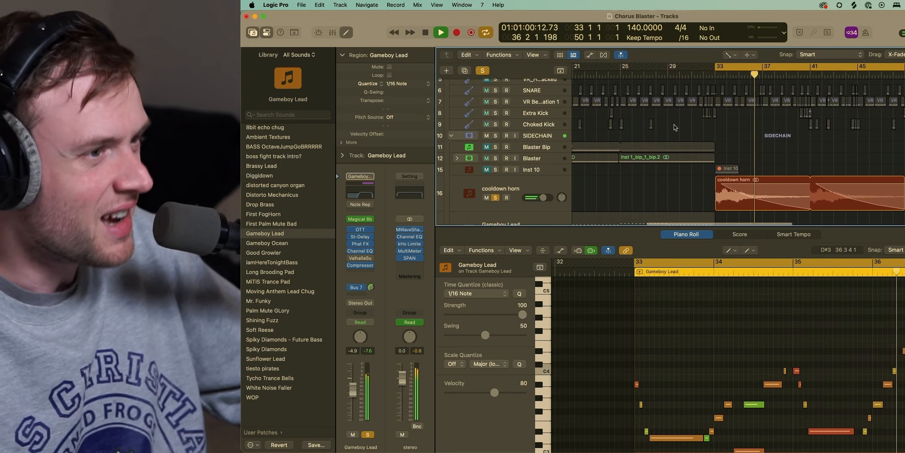
click(483, 70)
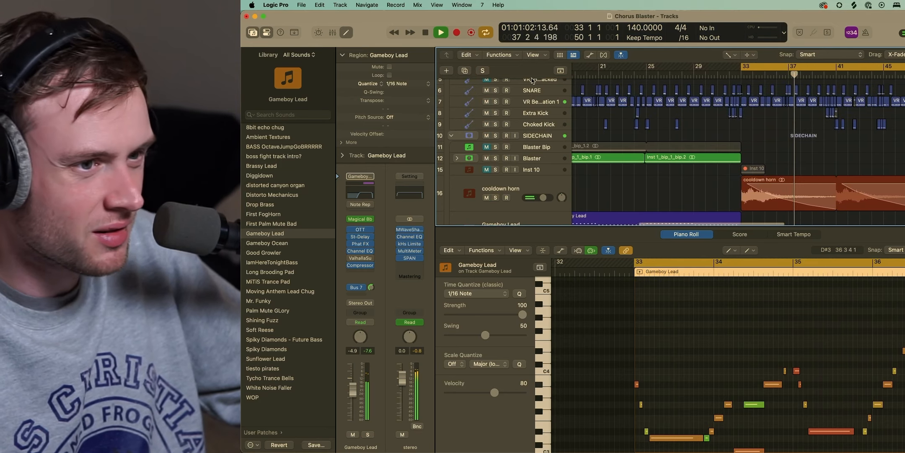
scroll(739, 124, down, 5)
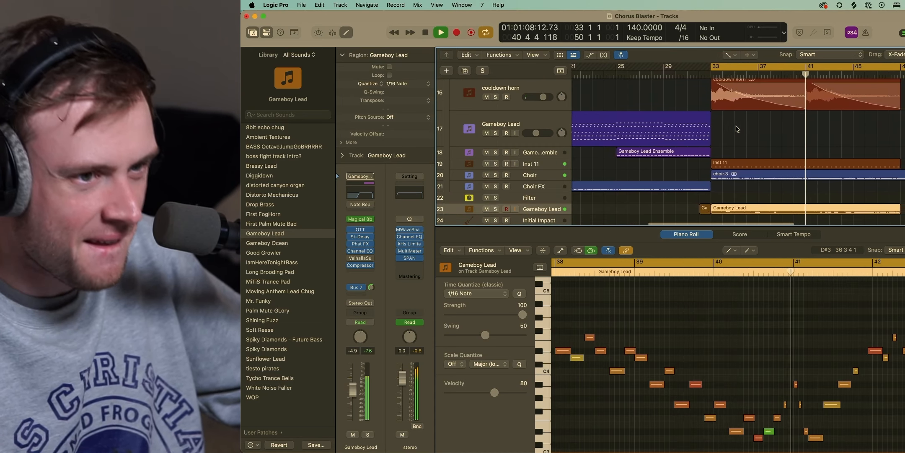
key(space)
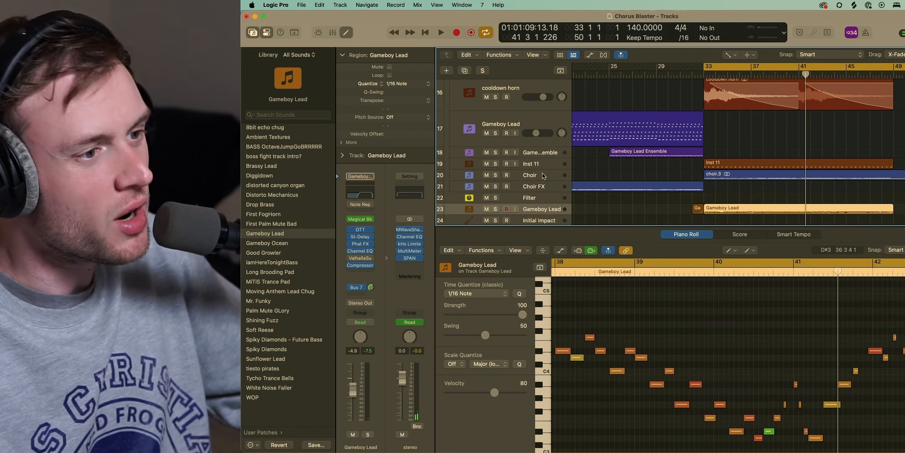
Select the Choir track briefly, and inspect the Magical 8bit Plug 2 synth settings on track 23, Gameboy Lead
click(541, 177)
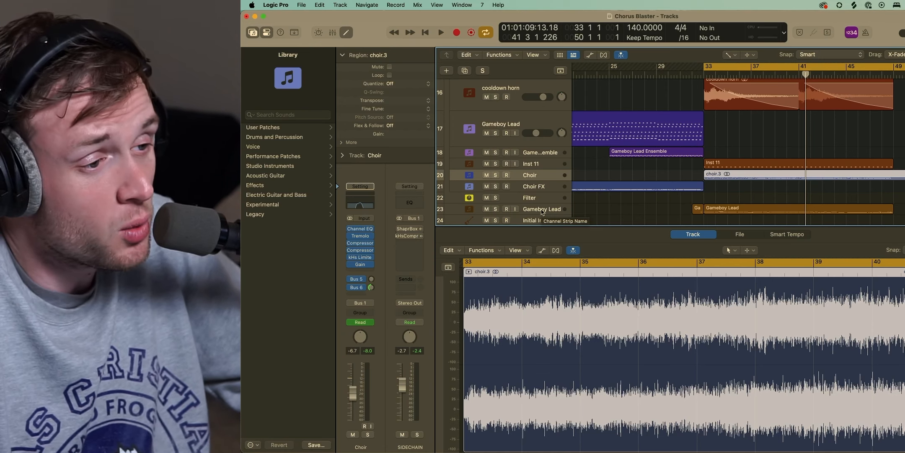
click(542, 211)
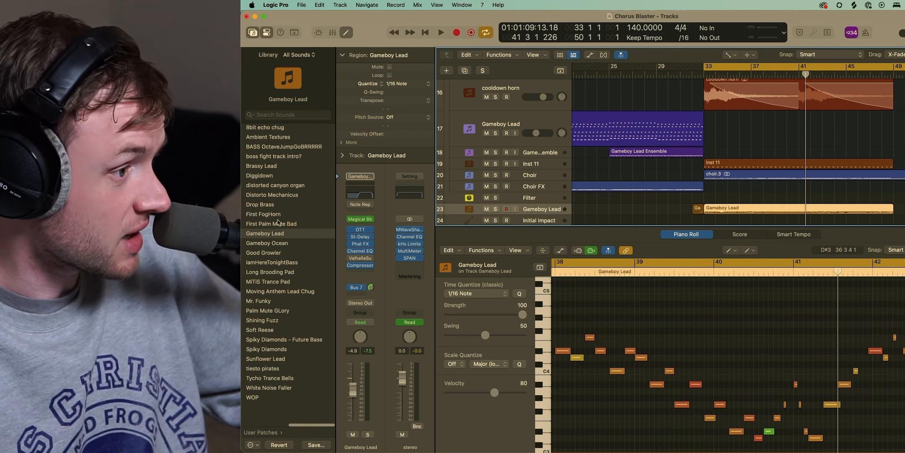
click(360, 220)
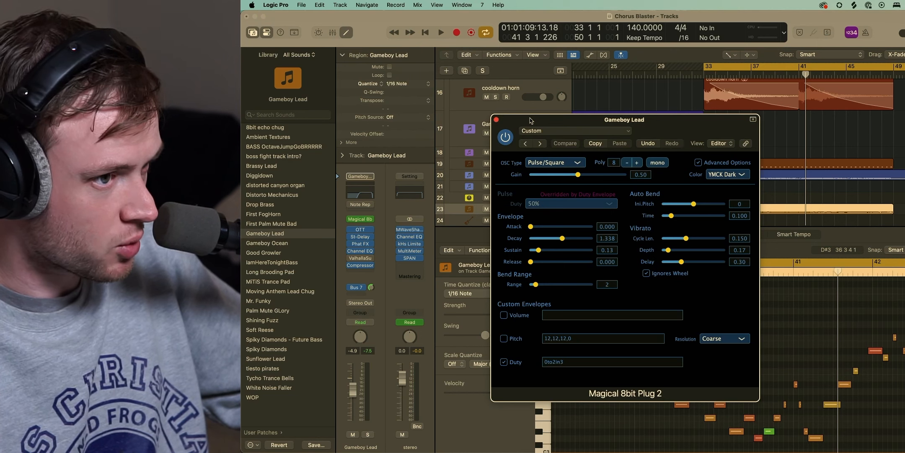
drag(530, 121, 485, 113)
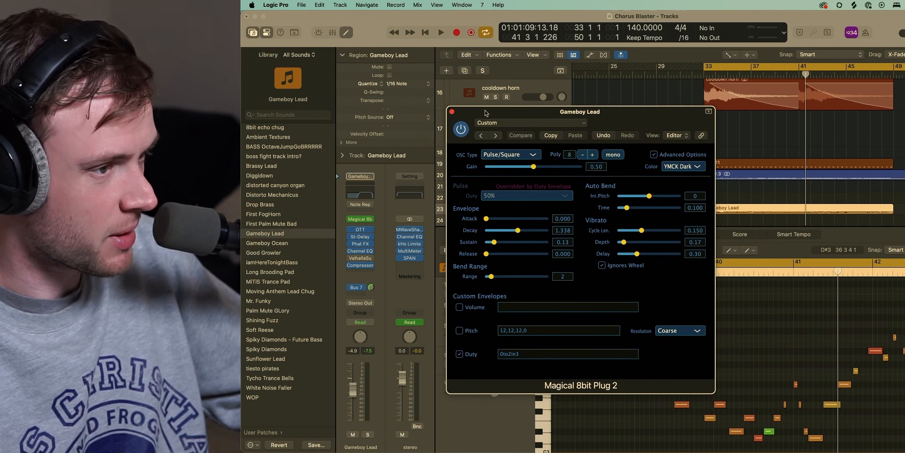
click(452, 112)
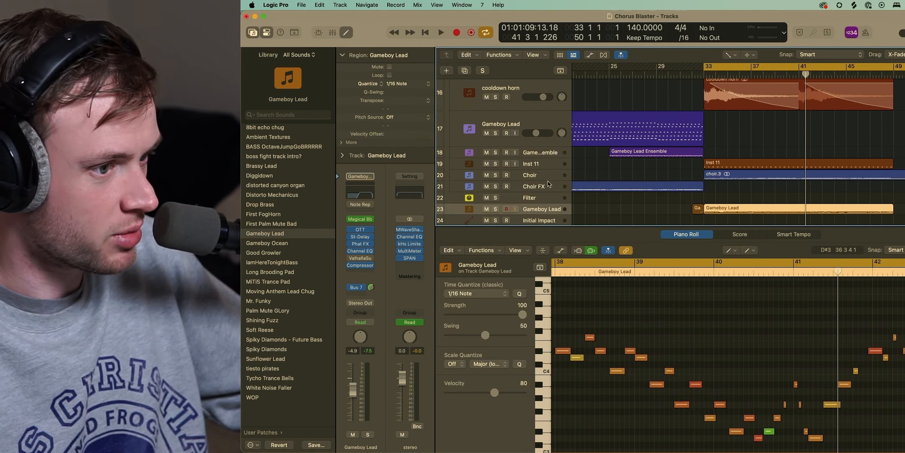
Inspect the OTT and Stereo Delay settings on Gameboy Lead, closing each plug-in
scroll(549, 184, down, 2)
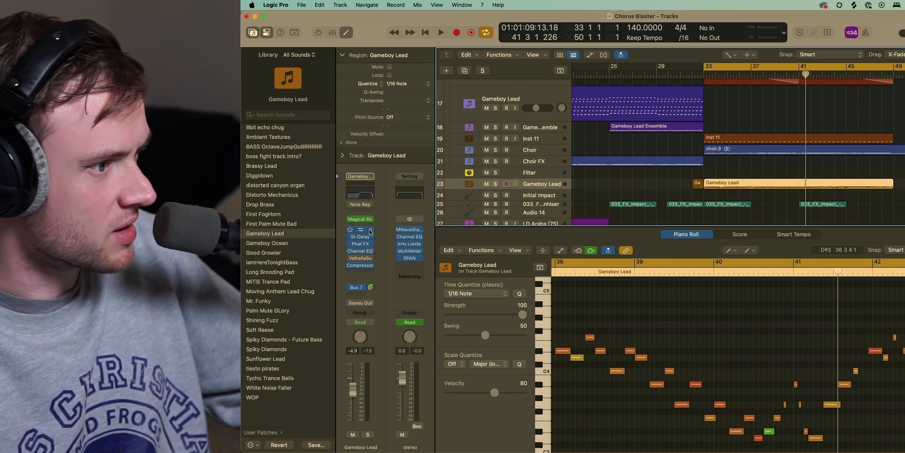
click(360, 230)
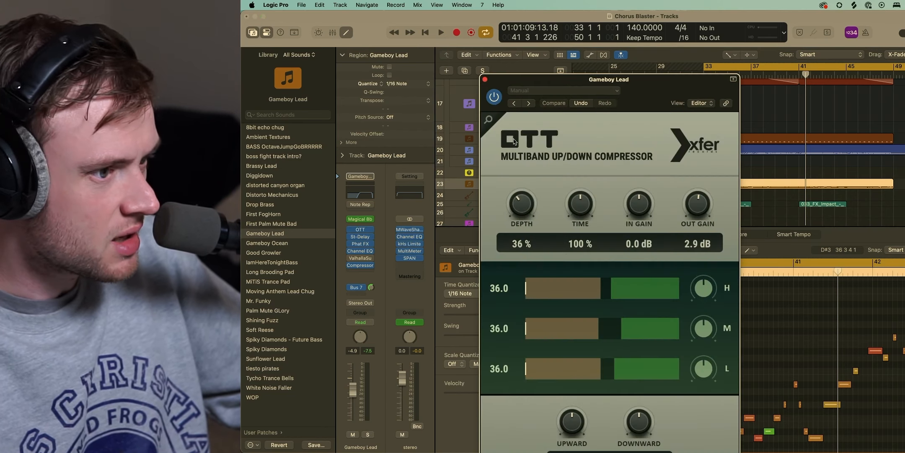
click(485, 79)
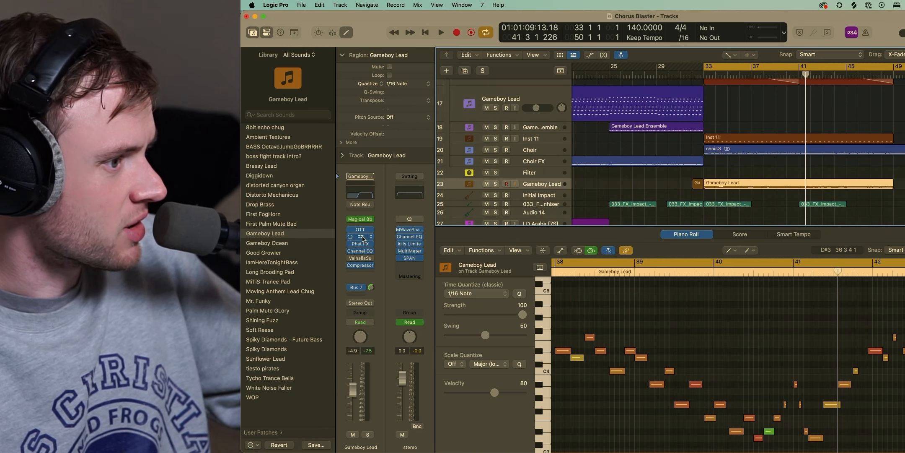
click(362, 238)
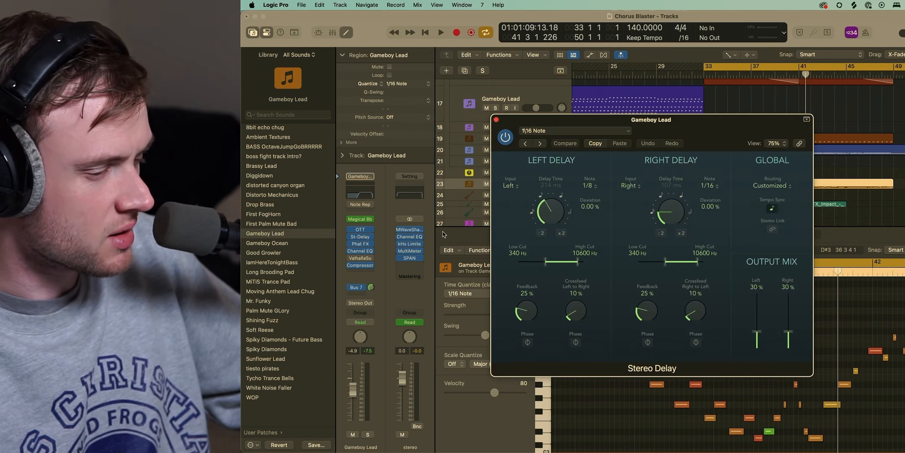
click(497, 120)
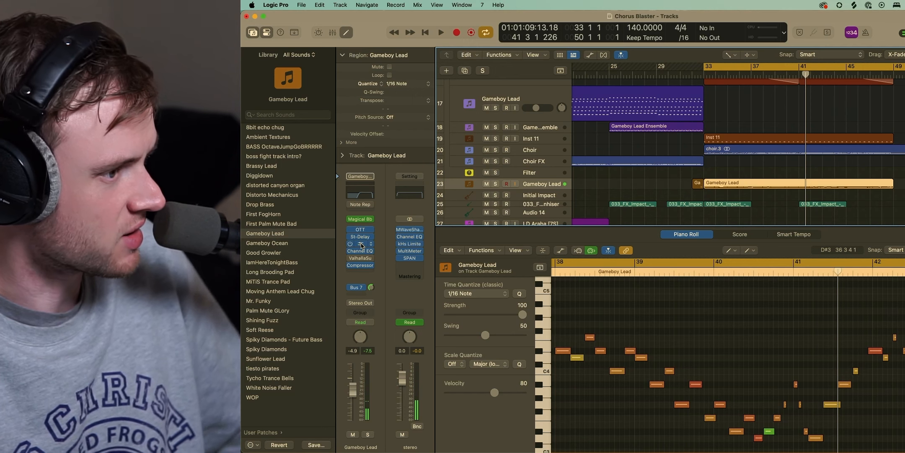
Inspect the Phat FX distortion, filter and master output settings and the Channel EQ curve on Gameboy Lead, closing both plug-ins
click(361, 244)
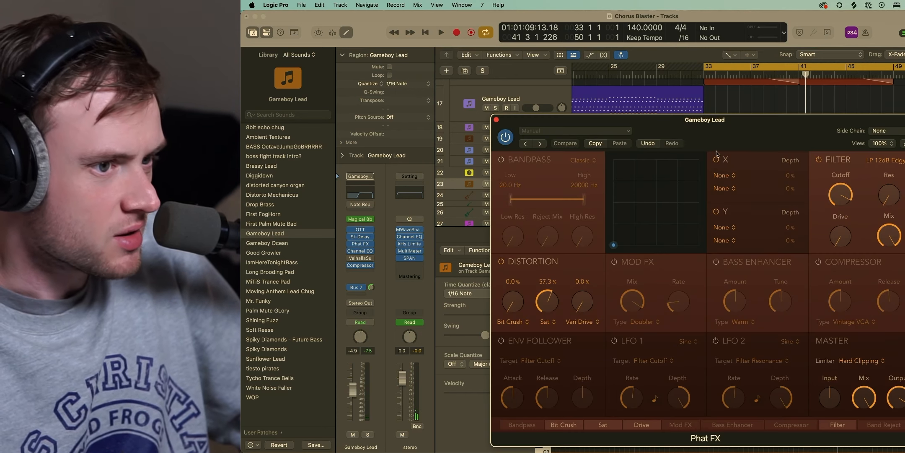
drag(719, 131, 654, 72)
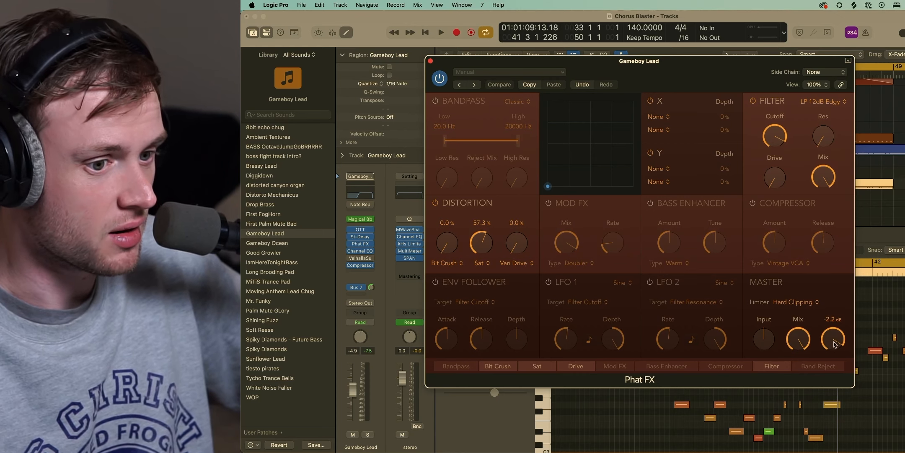
click(431, 61)
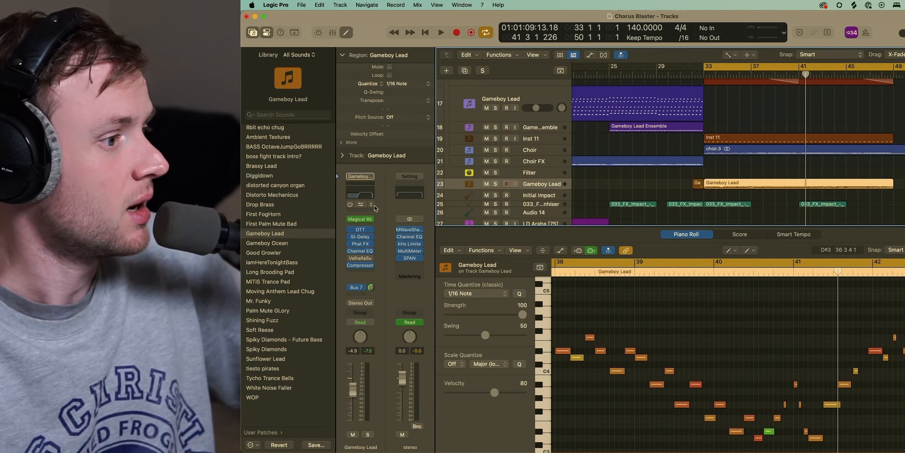
click(359, 251)
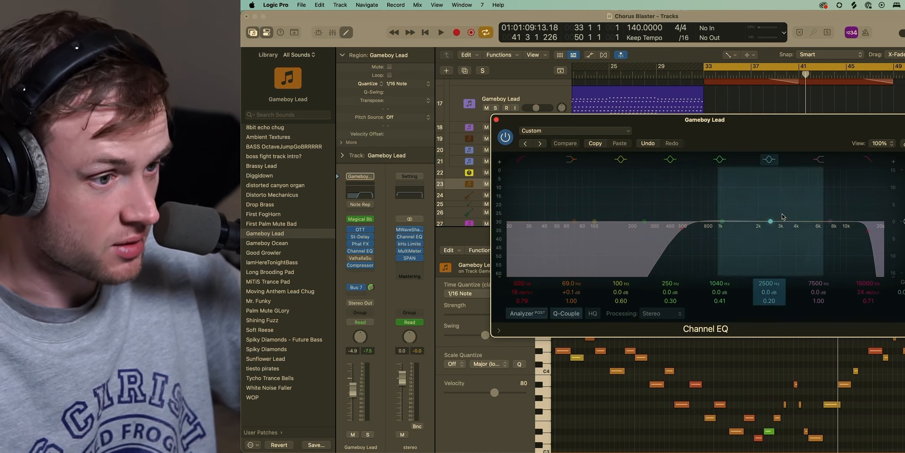
click(497, 121)
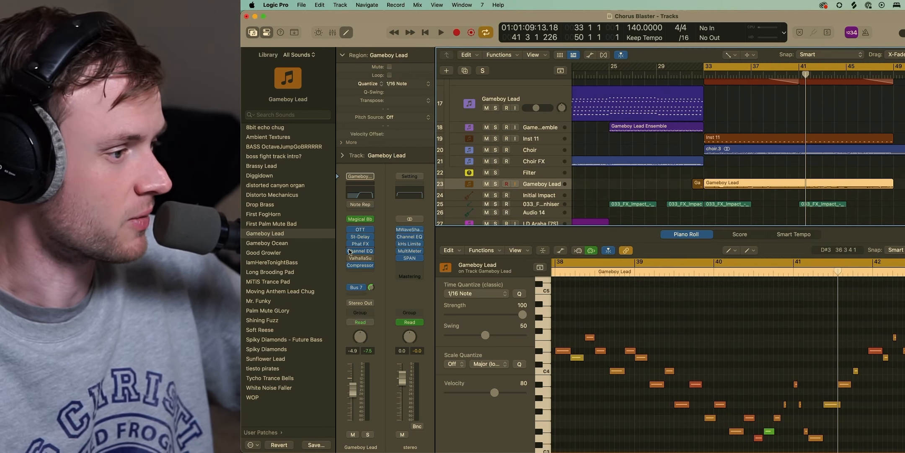
Show the Aux 7 channel fed by Gameboy Lead's Bus 7 send, inspect its Deelay plug-in, and close it
mouse_move(360, 268)
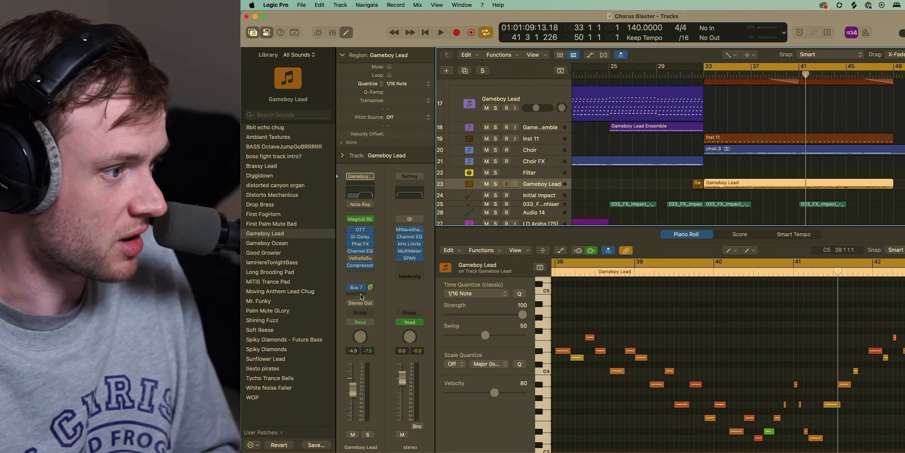
click(363, 291)
click(383, 272)
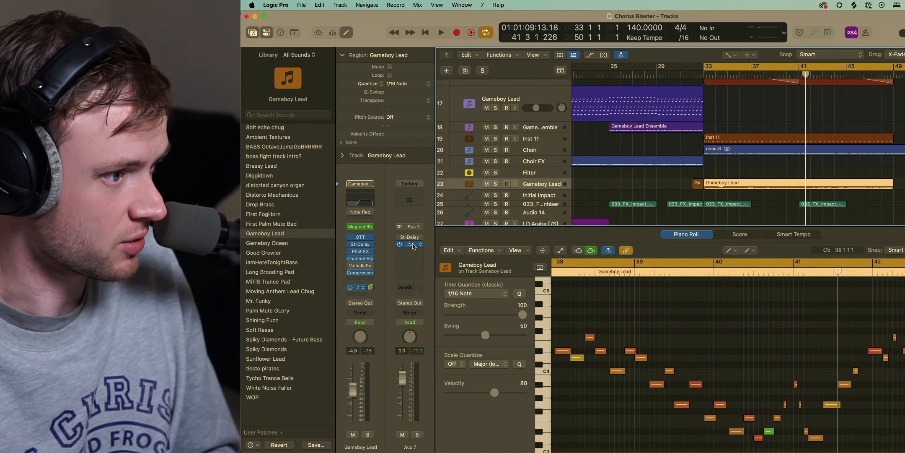
click(413, 246)
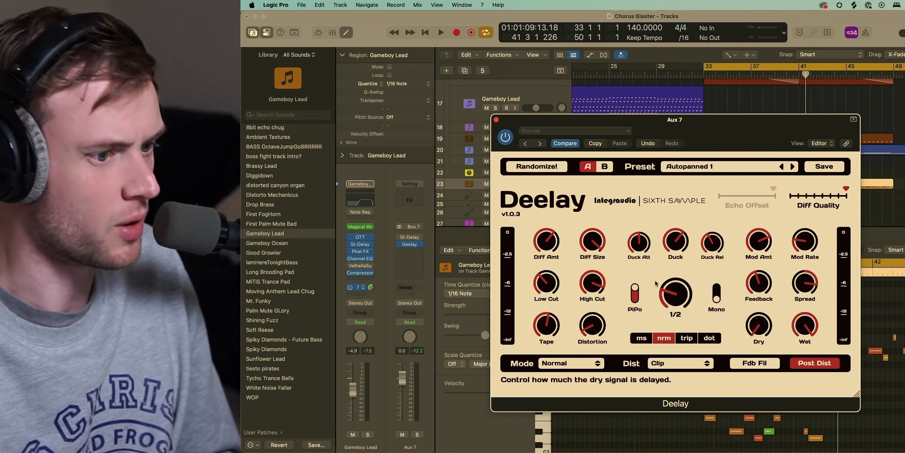
click(496, 120)
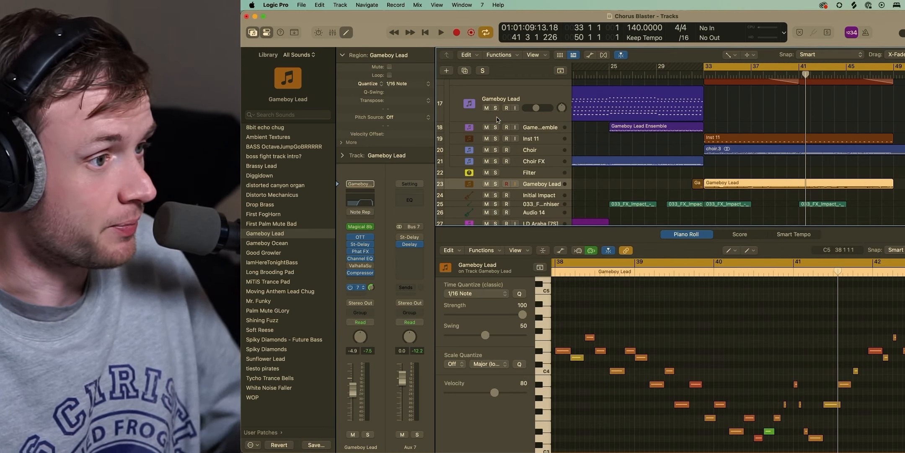
Play the cooldown section with only track 23, Gameboy Lead, soloed
key(space)
click(495, 183)
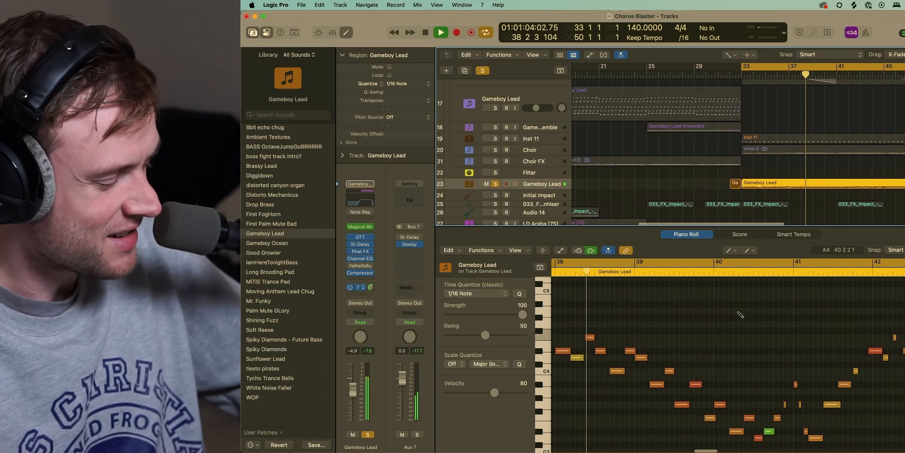
Replay the opening bars of the cooldown section from bar 33 with only Gameboy Lead soloed, stopping between passes
key(space)
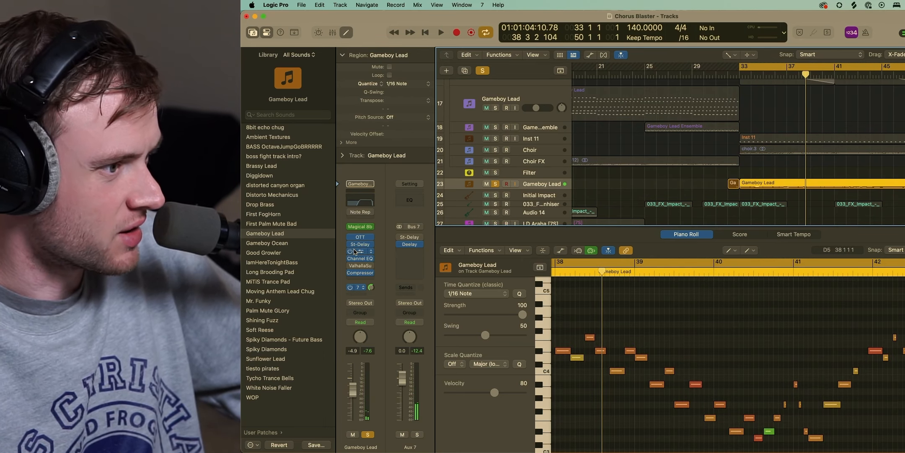
key(space)
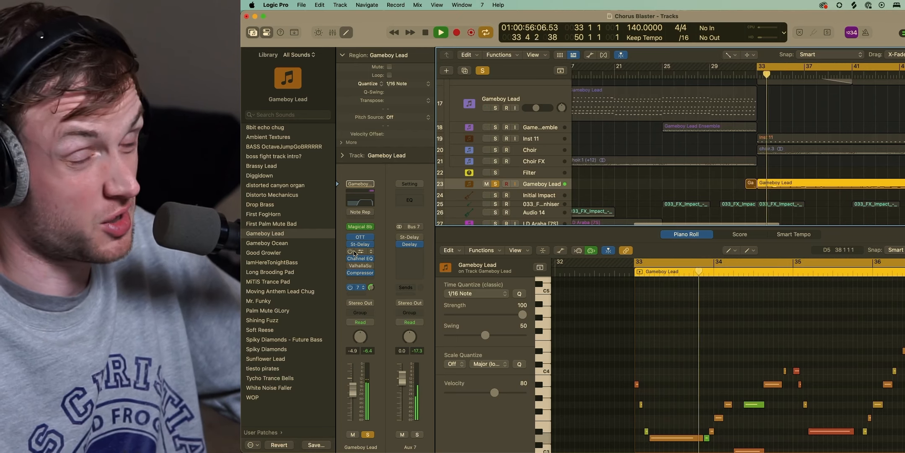
key(space)
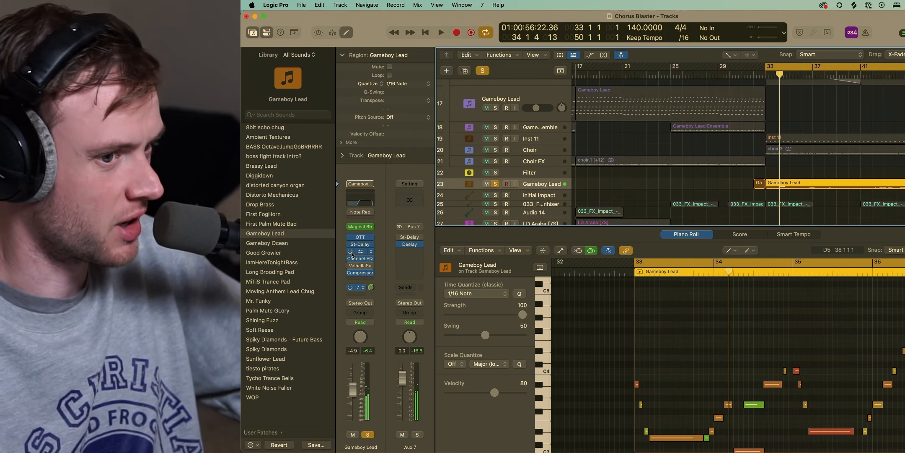
key(space)
key(space)
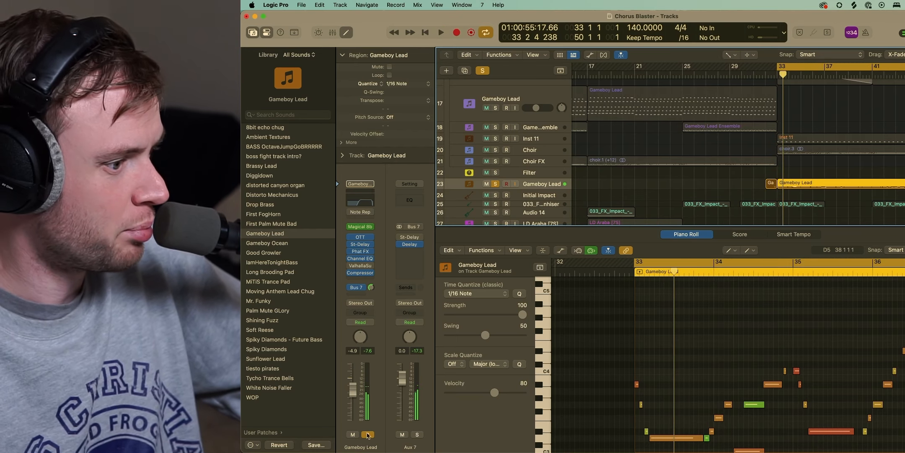
Unsolo Gameboy Lead and briefly play the start of the cooldown section with all unmuted tracks
click(368, 435)
key(space)
key(space)
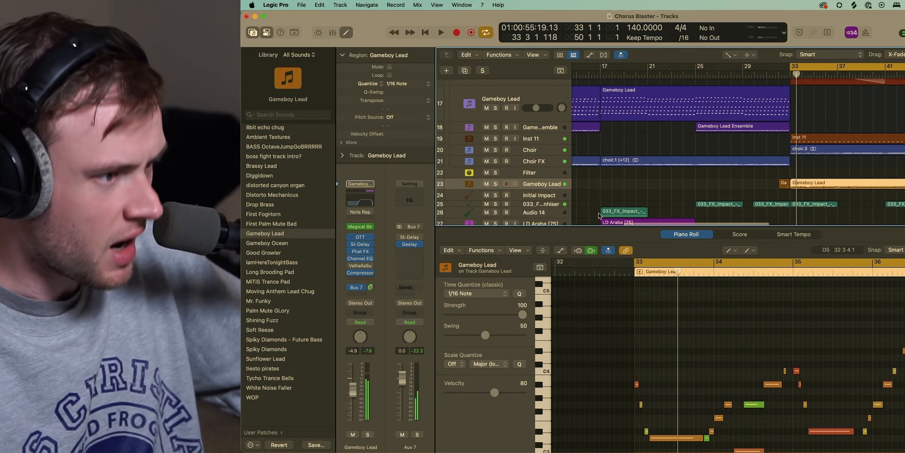
Show the SPAN analyzer on the stereo channel and play the cooldown section to examine the full mix's frequency spectrum
scroll(536, 141, up, 5)
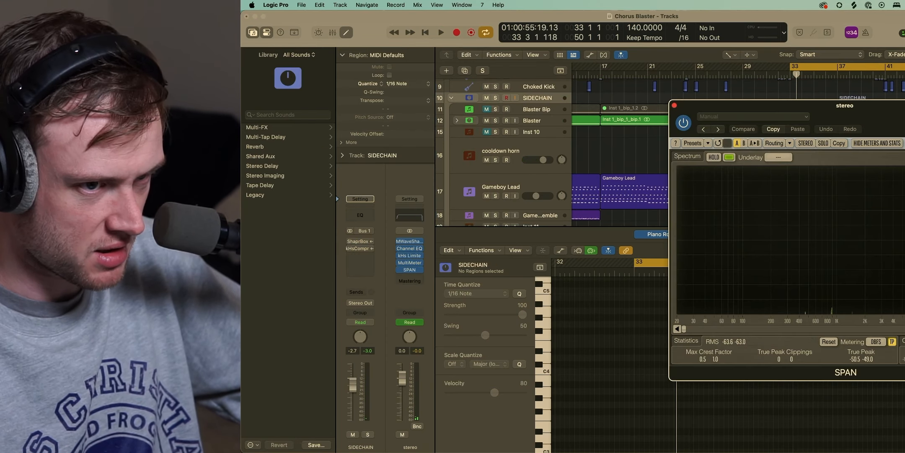
key(space)
drag(889, 123, 792, 125)
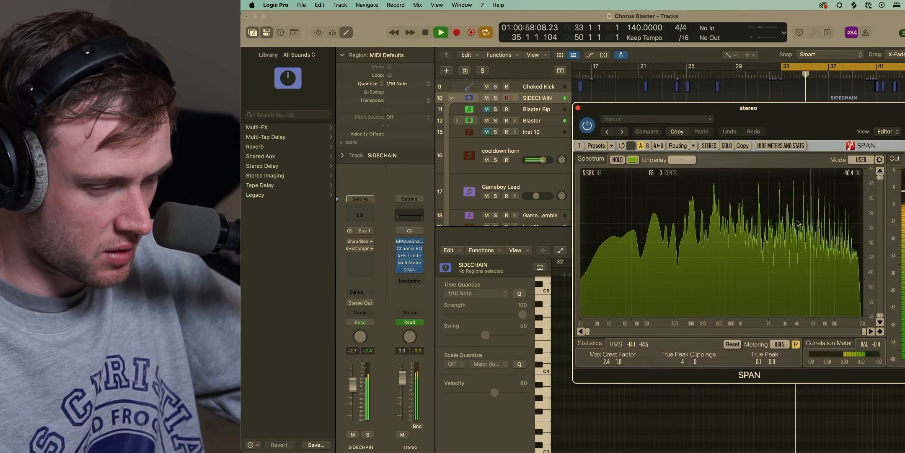
key(space)
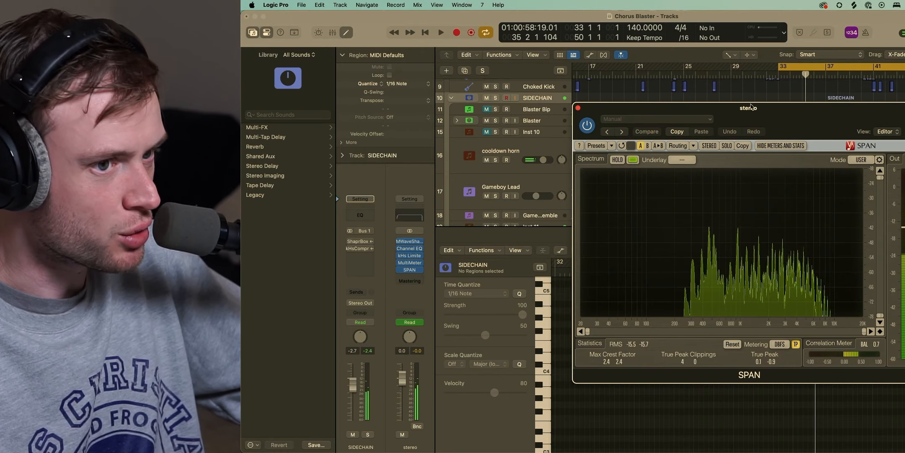
Move SPAN clear of the track list, select track 23, Gameboy Lead, and play the cooldown section to examine the mix's spectrum again
drag(757, 109, 726, 181)
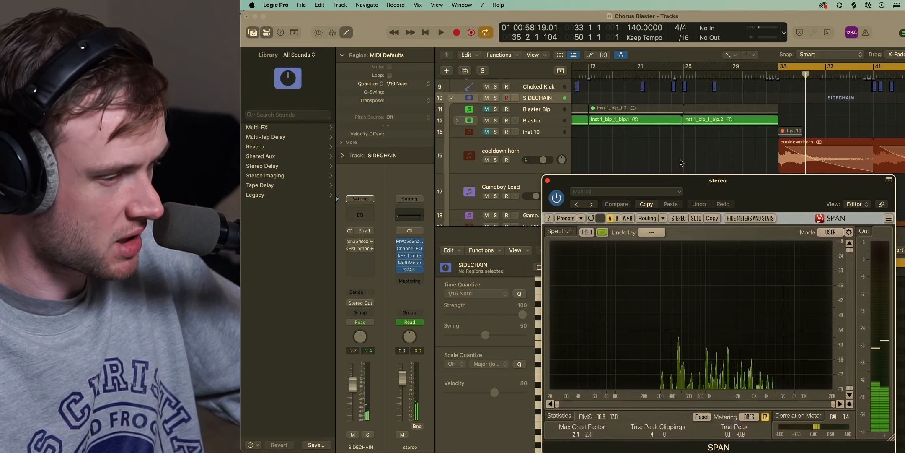
scroll(540, 137, up, 2)
scroll(540, 136, down, 6)
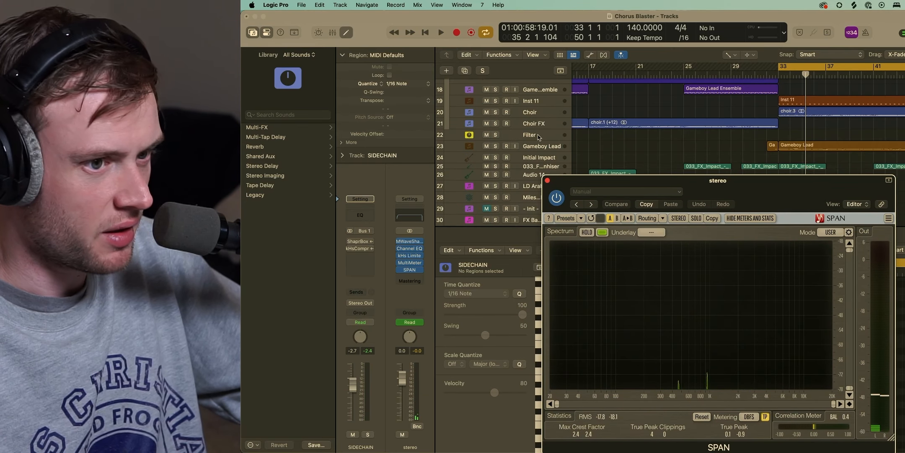
click(535, 151)
mouse_move(350, 246)
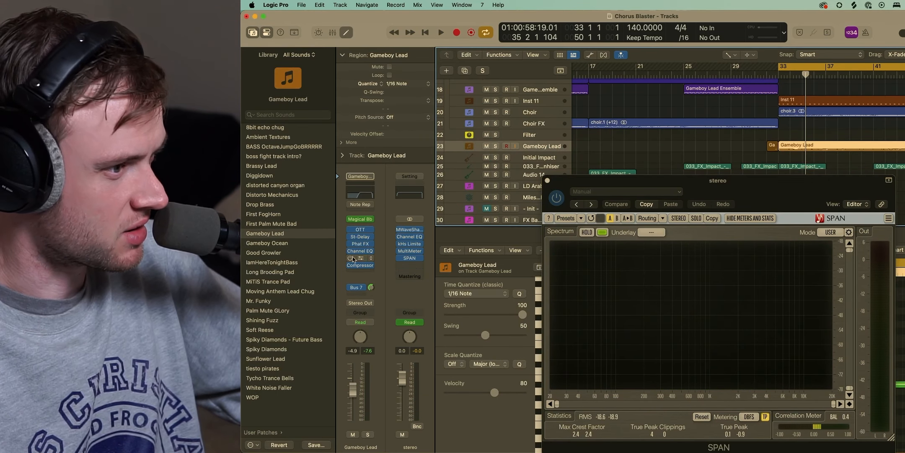
key(space)
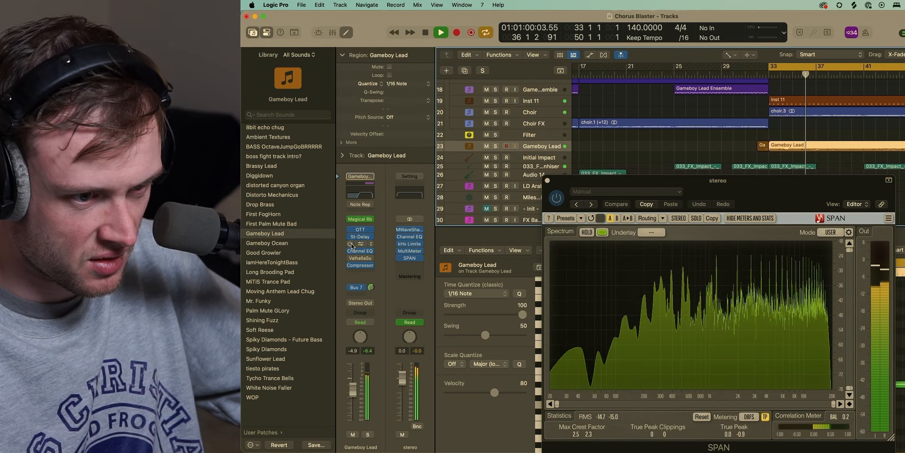
key(space)
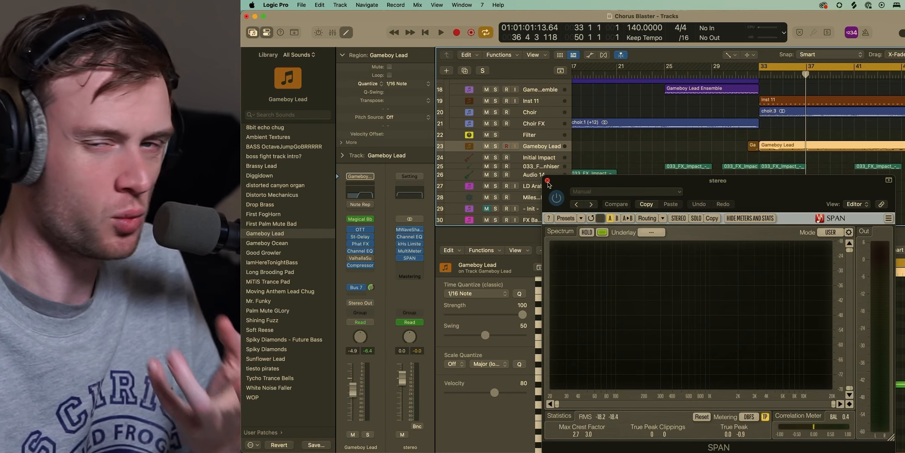
Close SPAN and hide the Piano Roll editor to review the full track arrangement around the cooldown section
click(548, 181)
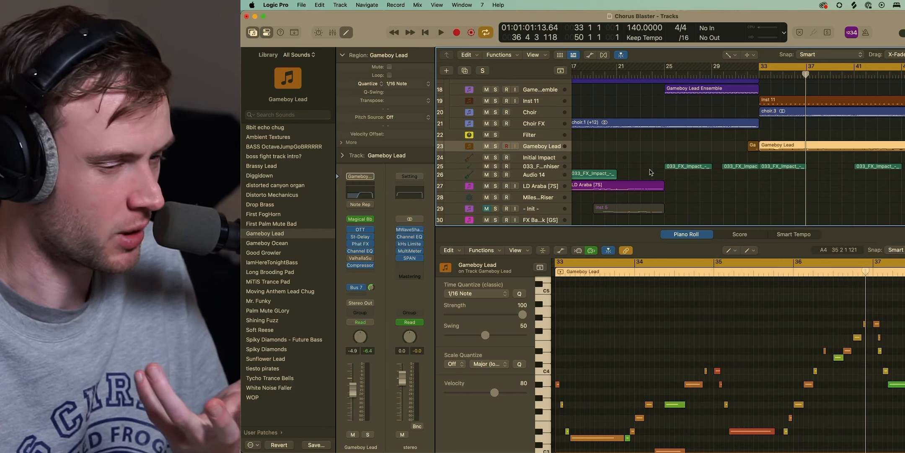
scroll(786, 167, up, 3)
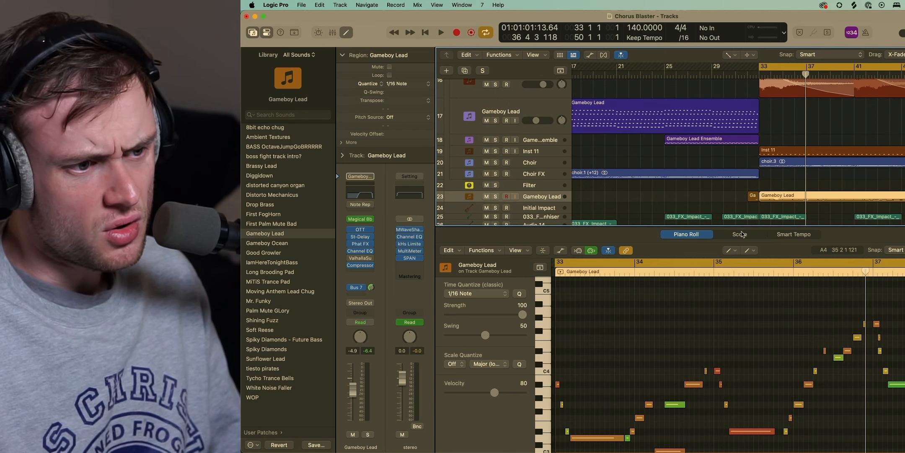
key(e)
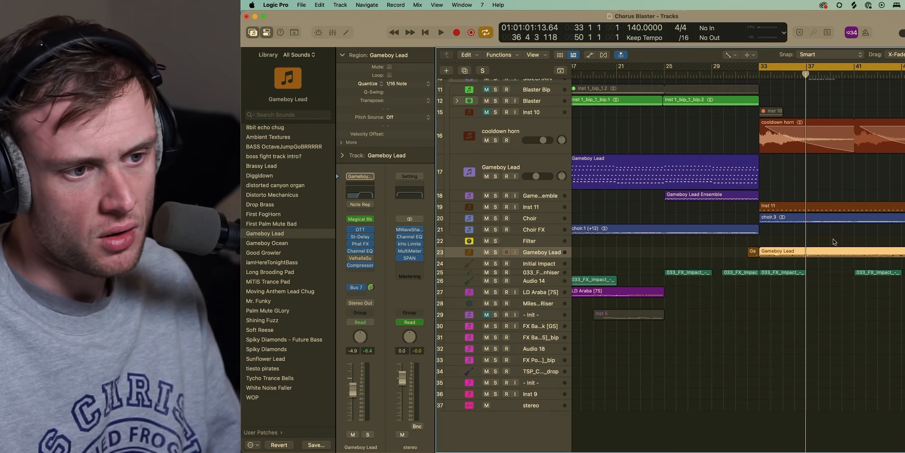
scroll(835, 242, up, 5)
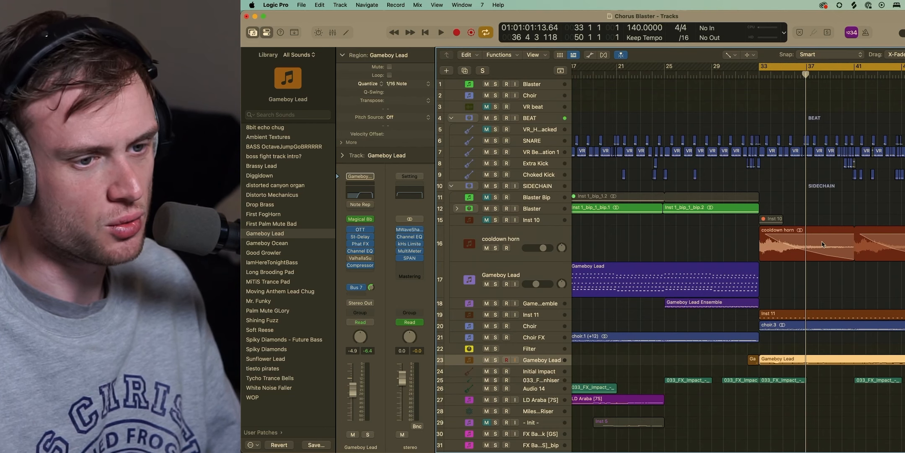
scroll(823, 245, down, 2)
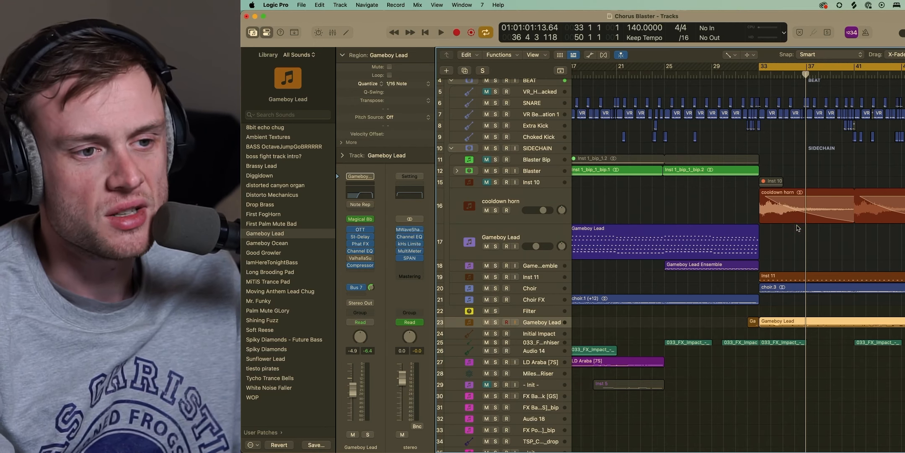
scroll(797, 228, up, 3)
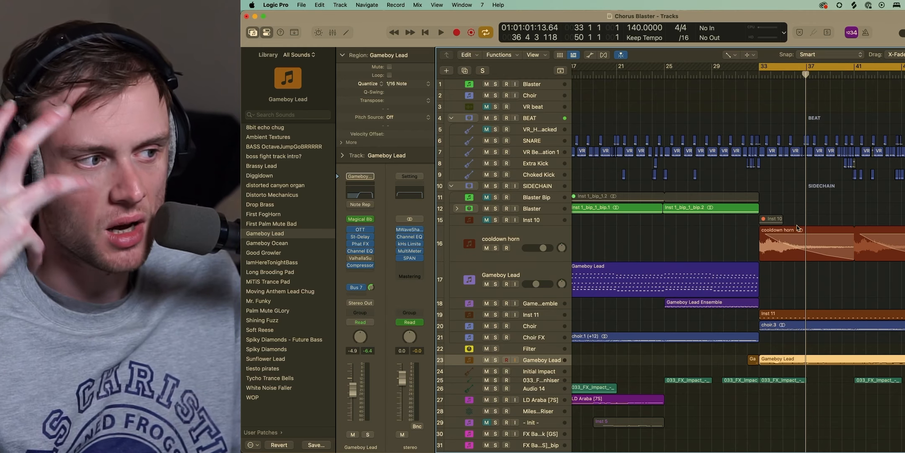